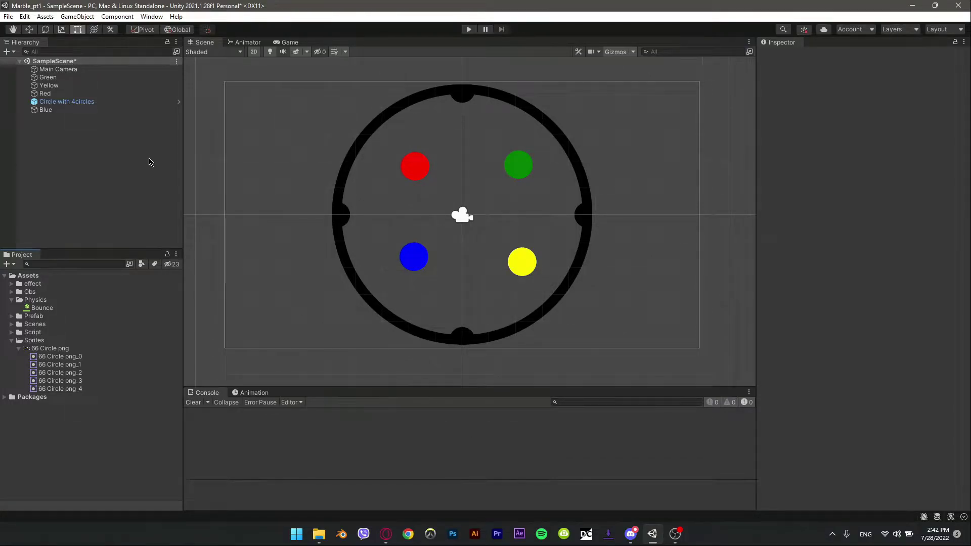
Step: Delete the Green, Yellow, Red and Blue circle objects from the Hierarchy
click(51, 77)
shift+click(53, 85)
shift+click(57, 94)
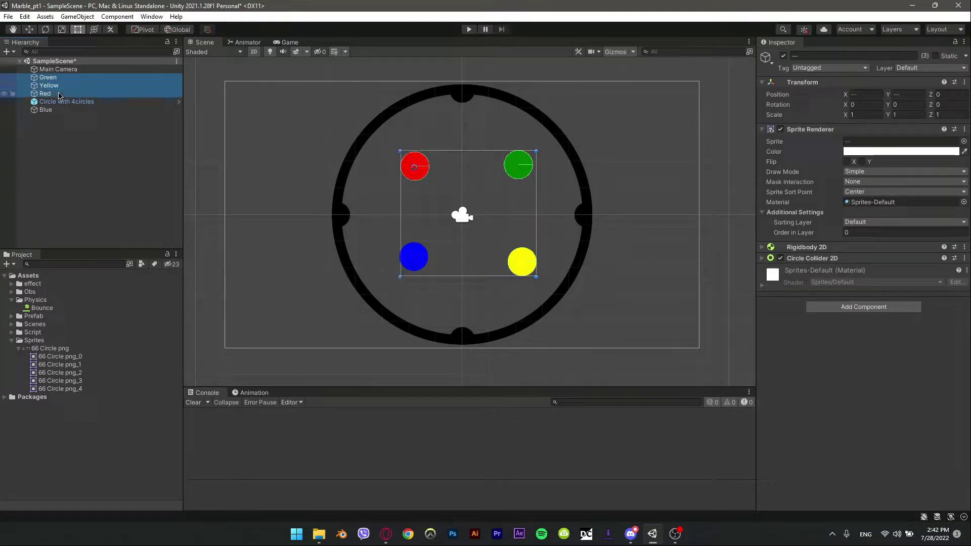
ctrl+click(55, 110)
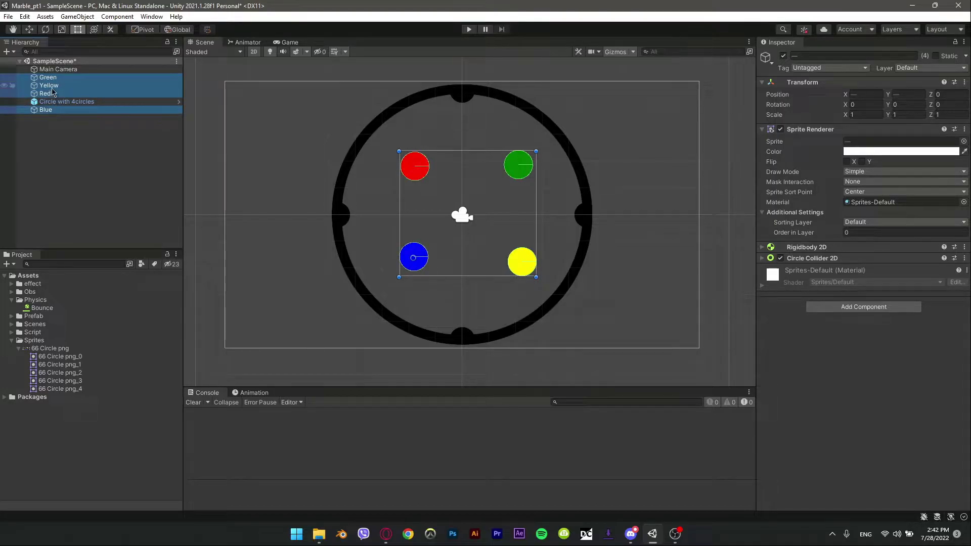
right_click(52, 92)
click(96, 165)
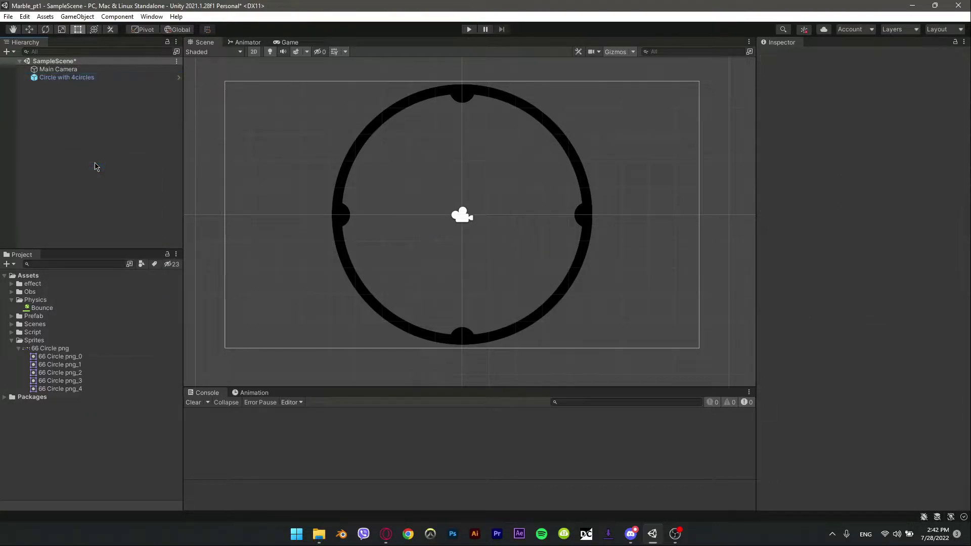
Step: Locate the white circle in the 66 Circle png sheet using the Sprite Editor
click(51, 349)
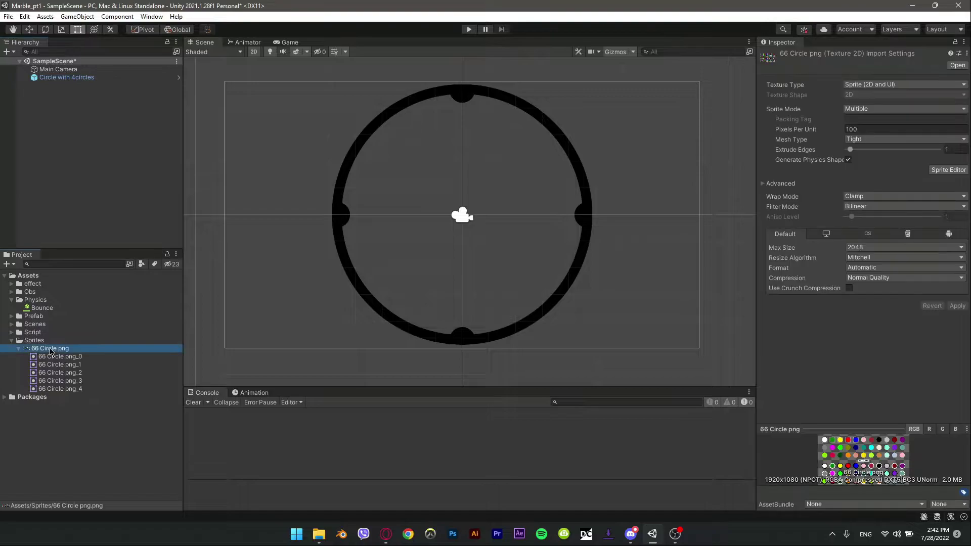
click(948, 170)
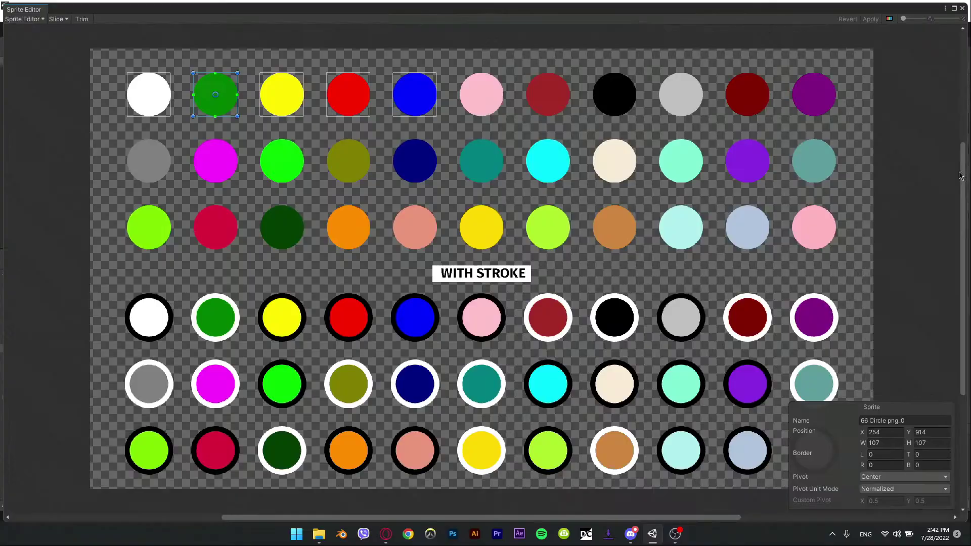
scroll(255, 217, up, 5)
middle_drag(126, 135, 632, 516)
scroll(449, 438, up, 5)
scroll(614, 474, up, 3)
middle_drag(571, 405, 635, 481)
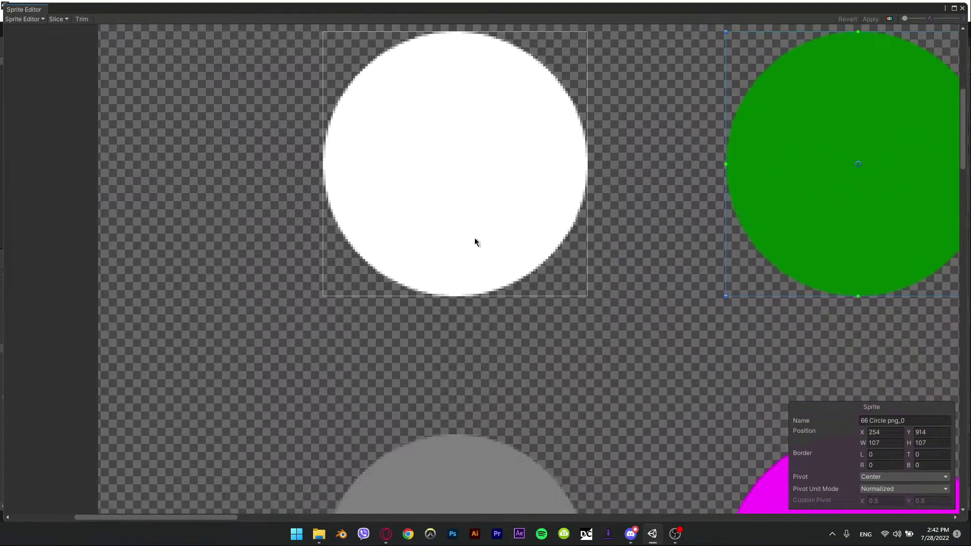
click(463, 218)
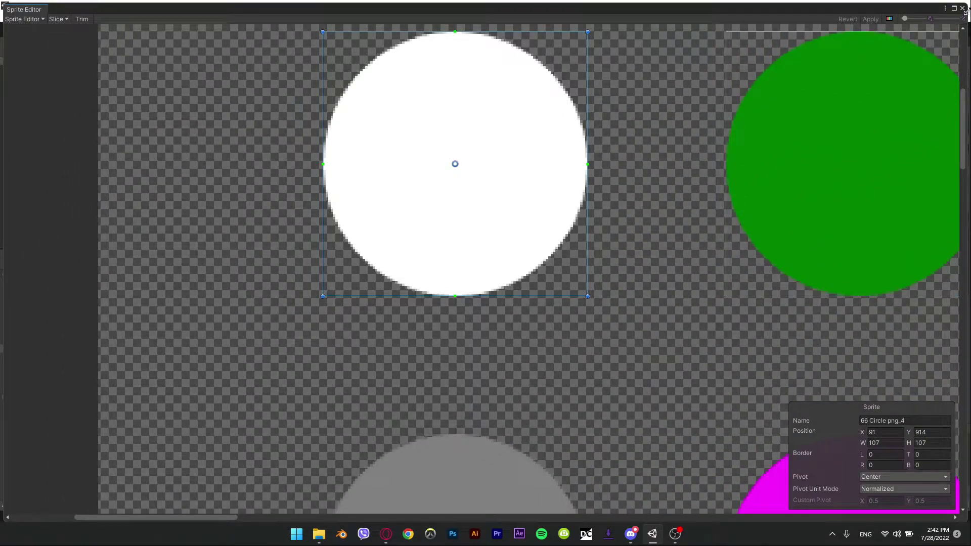
click(962, 9)
Step: Drag 66 Circle png_4 into the ring and rename the new object Marble
click(51, 390)
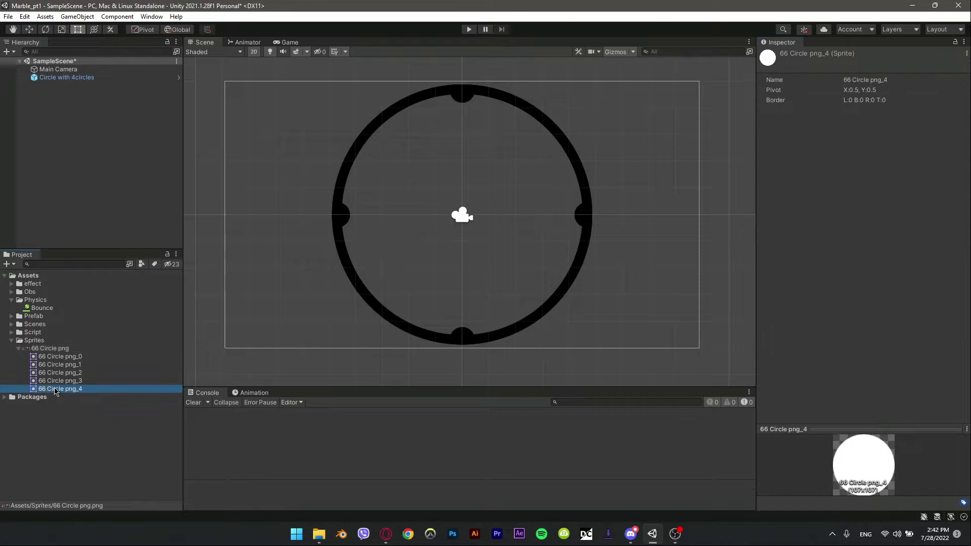
drag(56, 393, 462, 177)
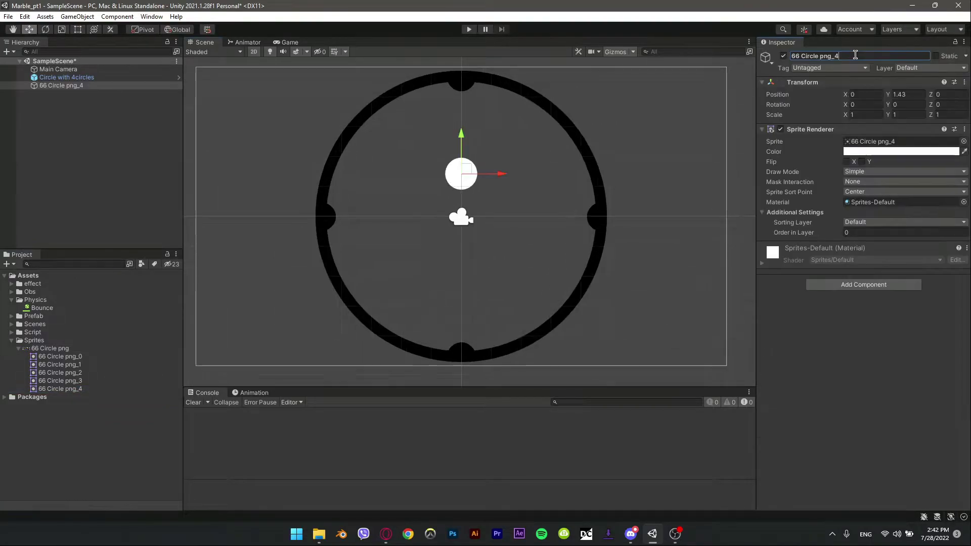
click(855, 56)
text(Ma)
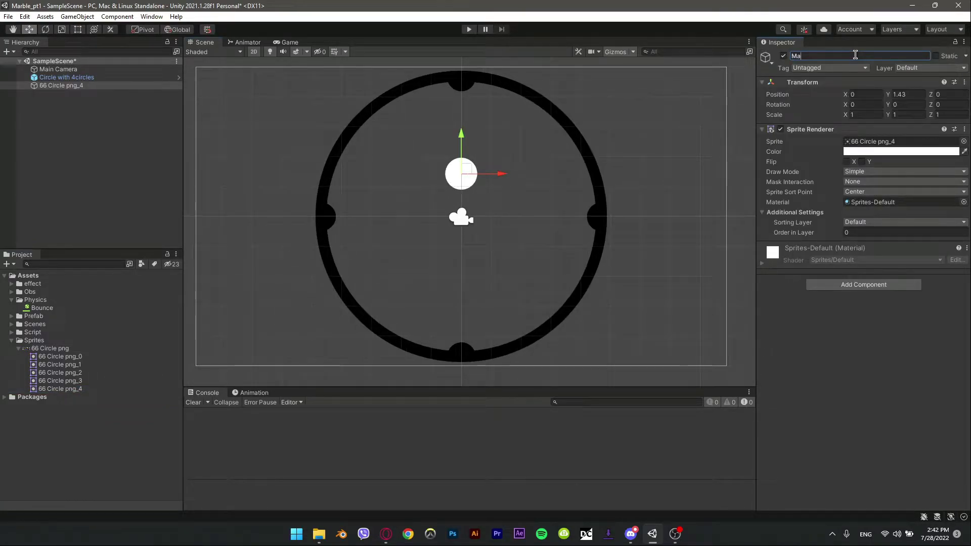
text(rble)
key(Return)
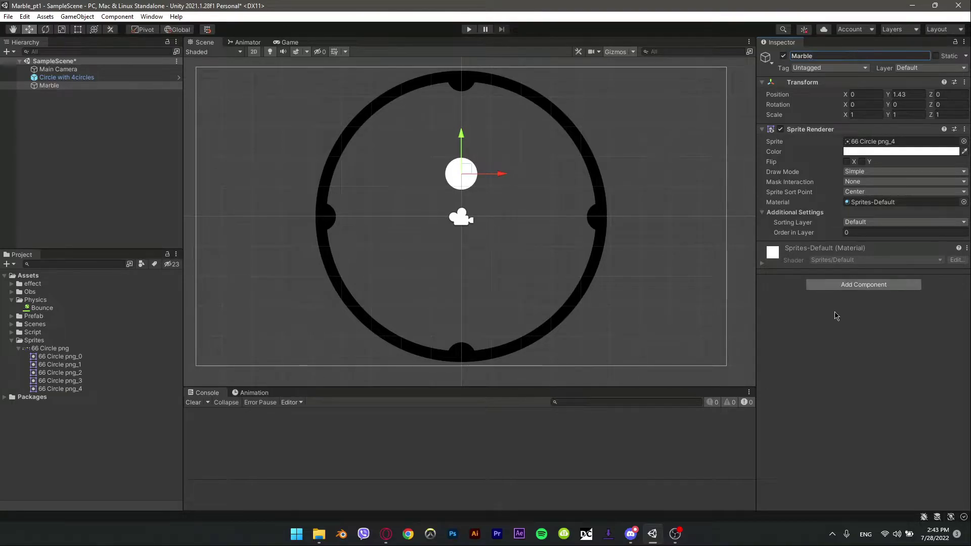
click(863, 284)
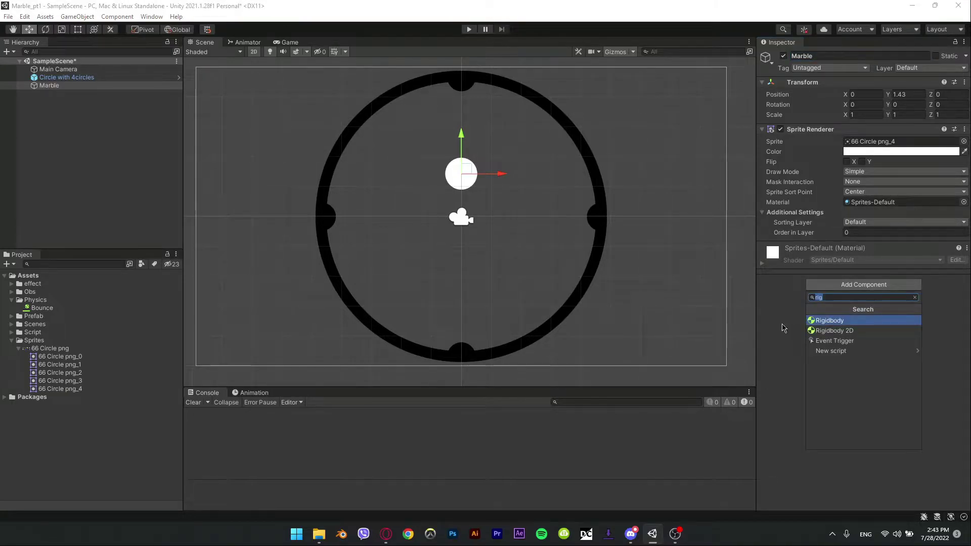
Step: Add Rigidbody 2D and Circle Collider 2D components to Marble
click(834, 330)
click(844, 296)
text(colli)
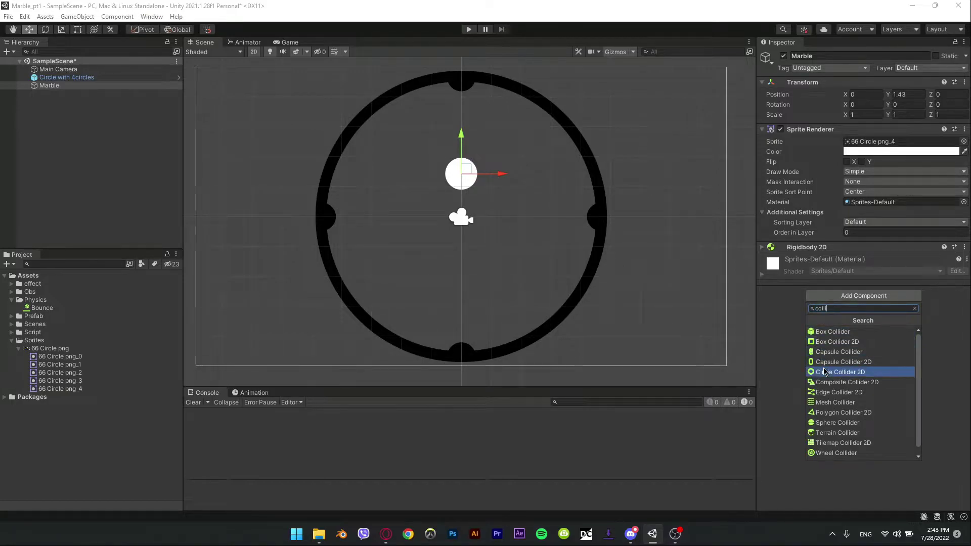
click(845, 375)
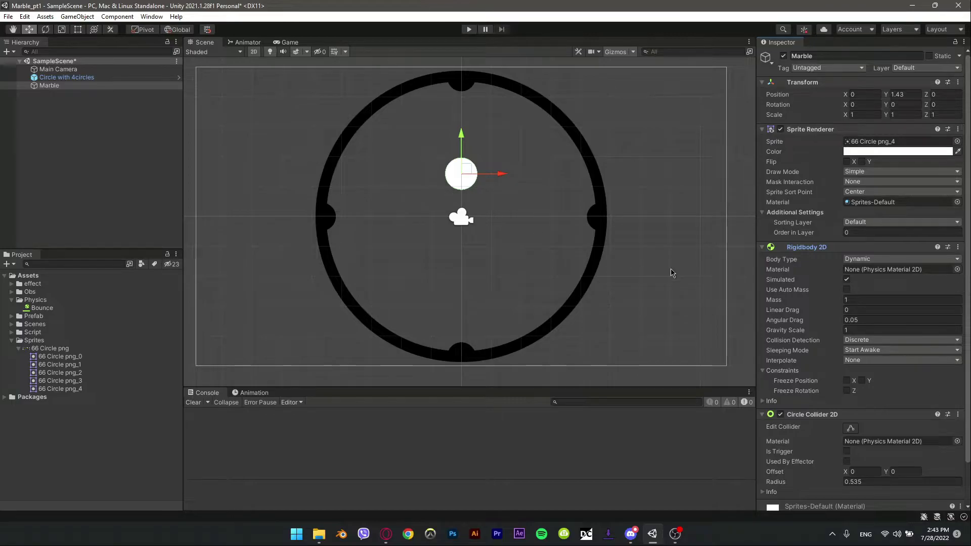
Step: Freeze Z rotation and set Collision Detection to Continuous on the Rigidbody 2D
click(847, 391)
click(868, 340)
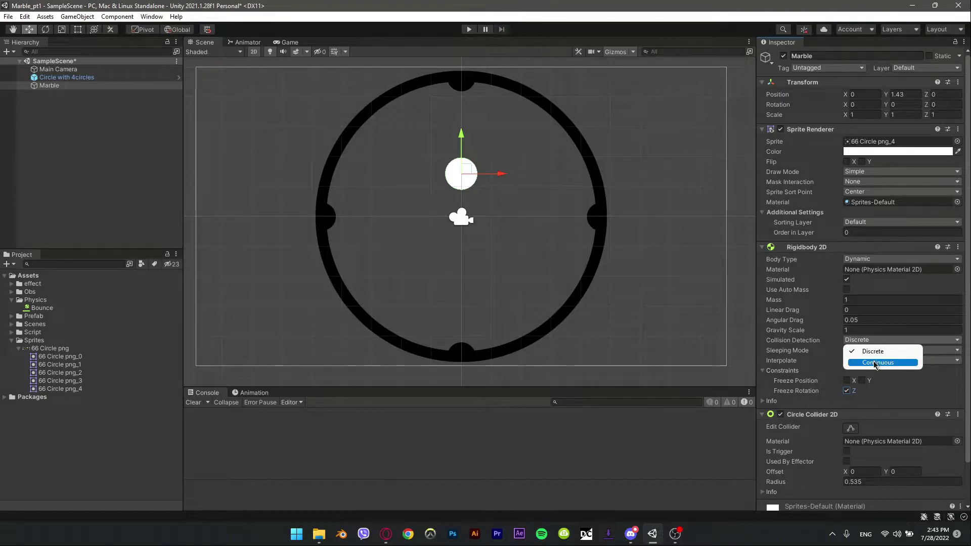
click(868, 362)
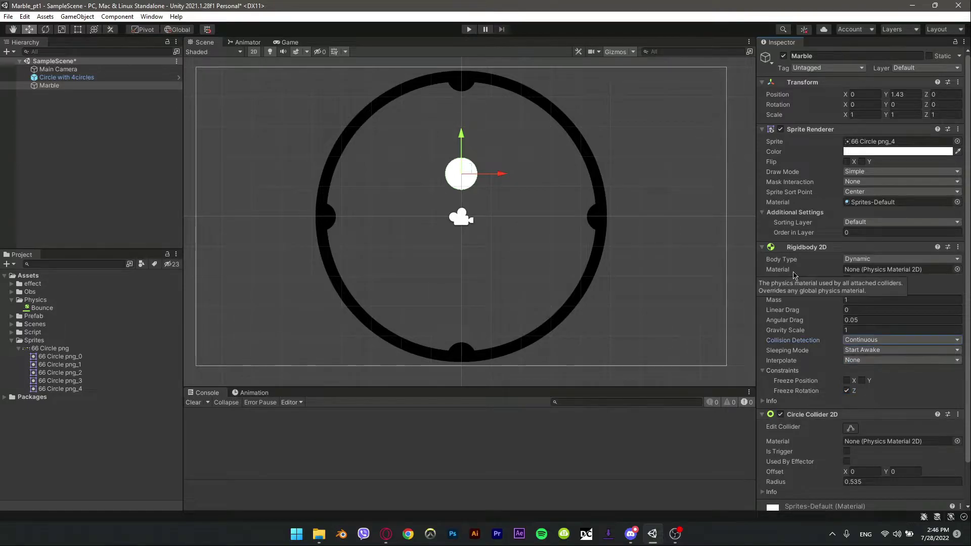
Step: Create User Layer 6 named Marble and assign it to the Marble object
click(921, 68)
click(912, 150)
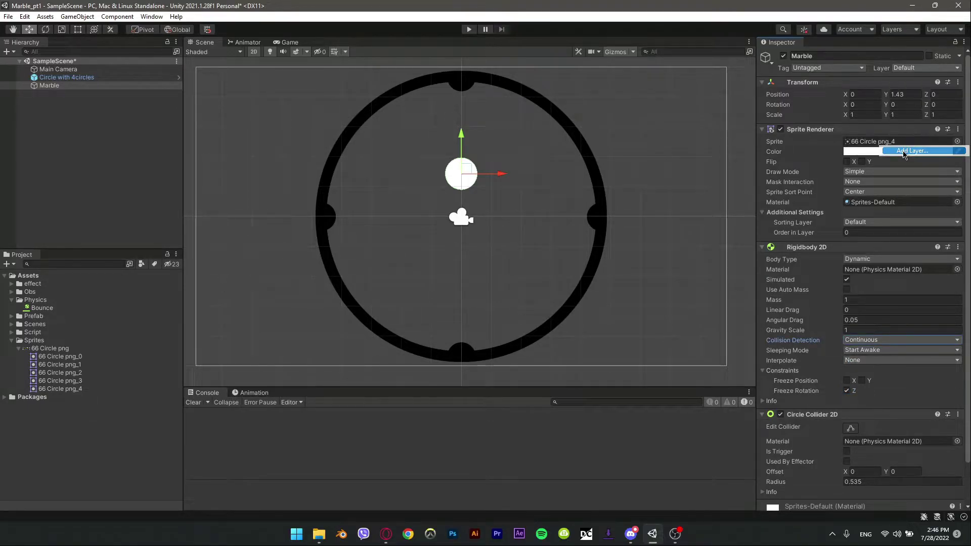
click(885, 176)
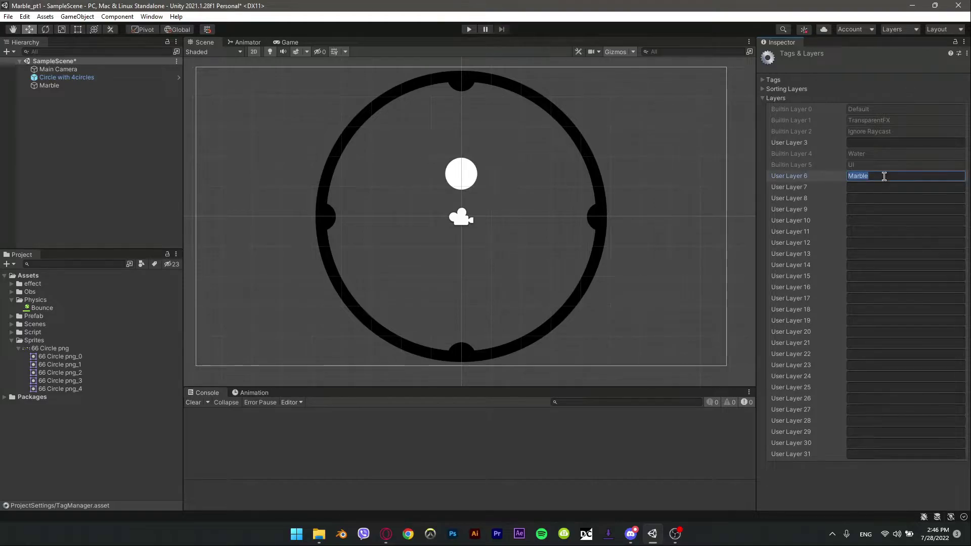
click(49, 85)
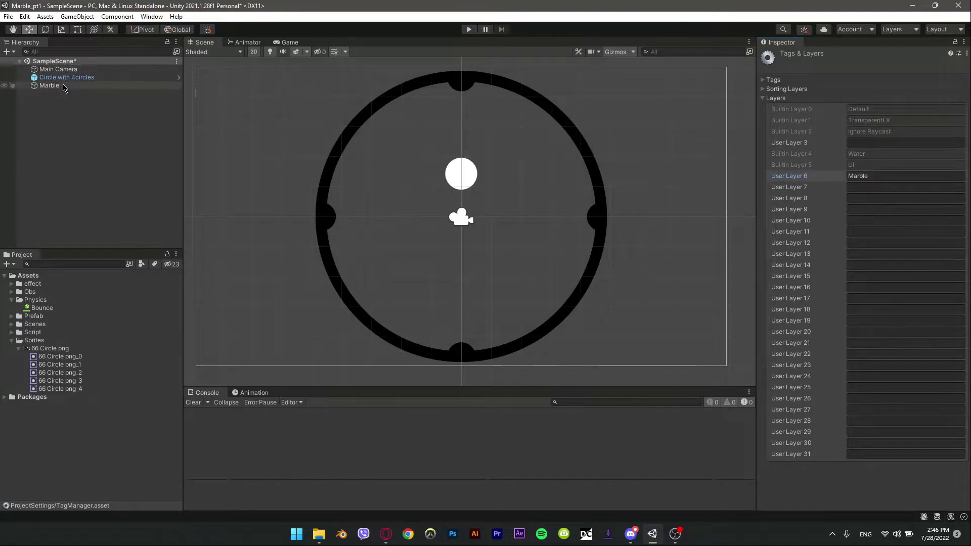
click(925, 68)
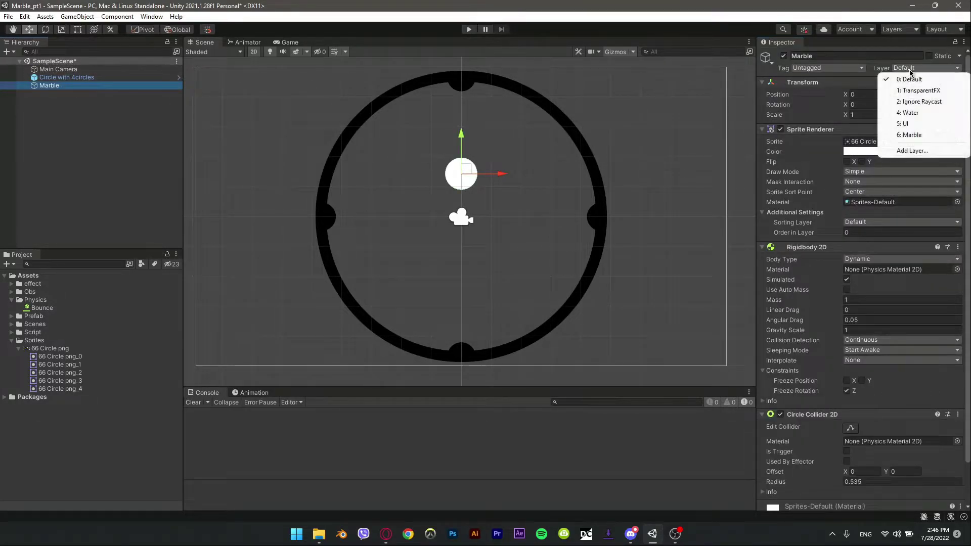
click(910, 134)
Step: Create a new Marble tag and assign it to the Marble object
click(834, 68)
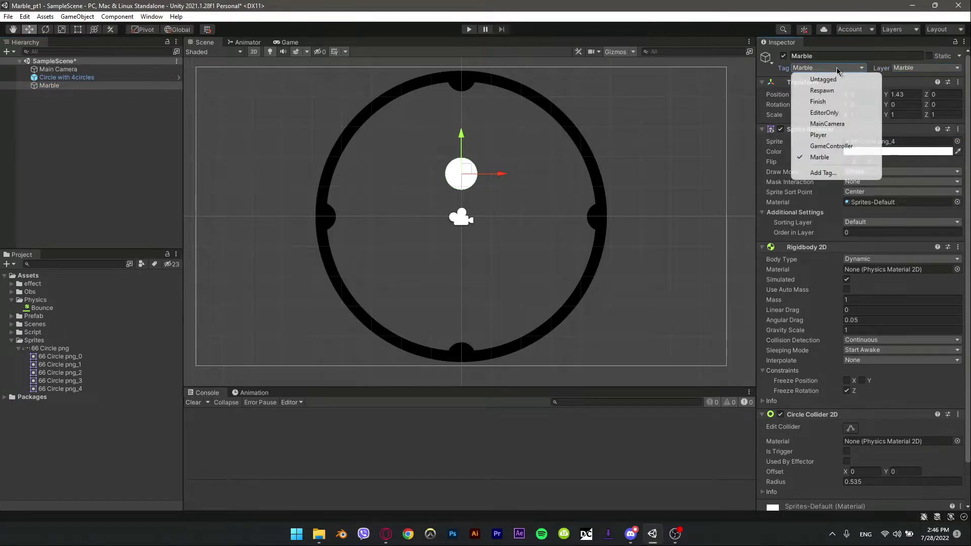
click(843, 176)
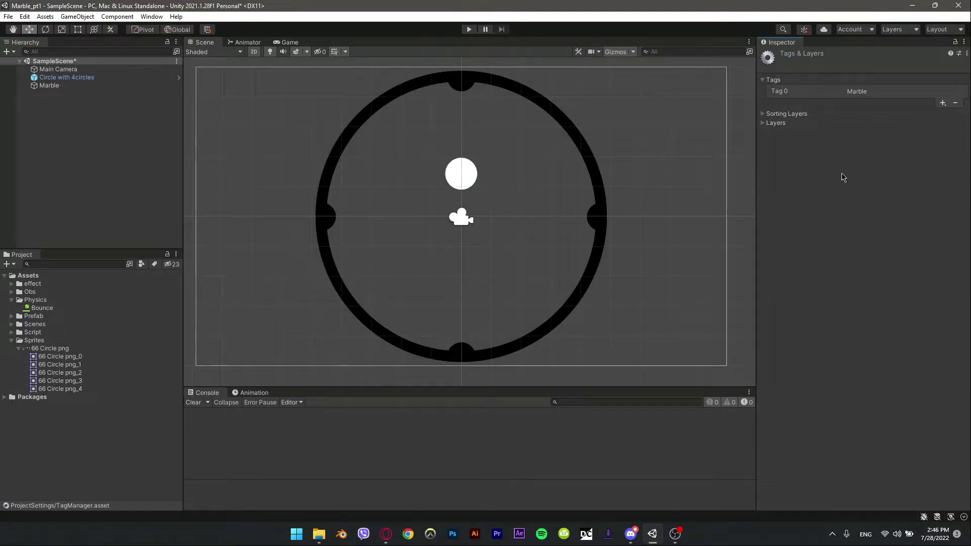
click(941, 103)
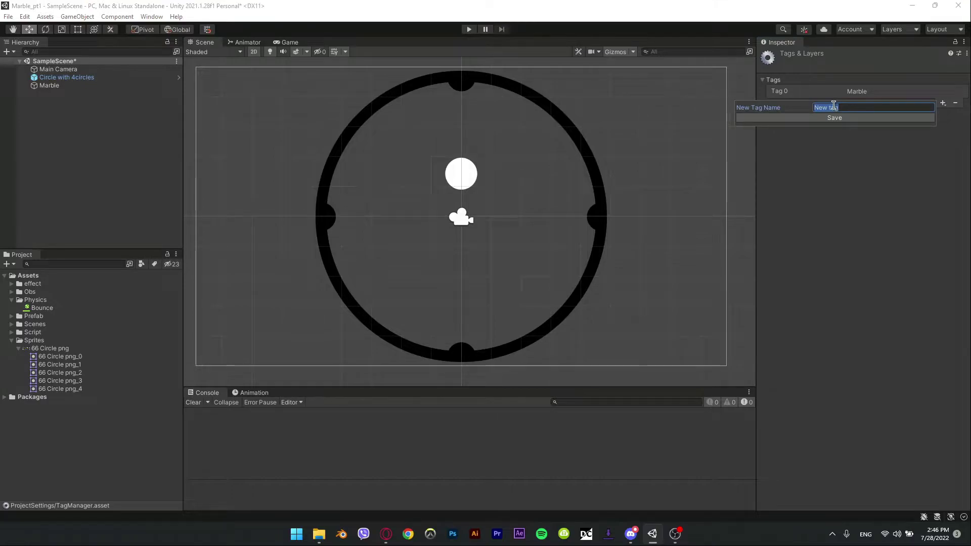
text(M)
click(890, 118)
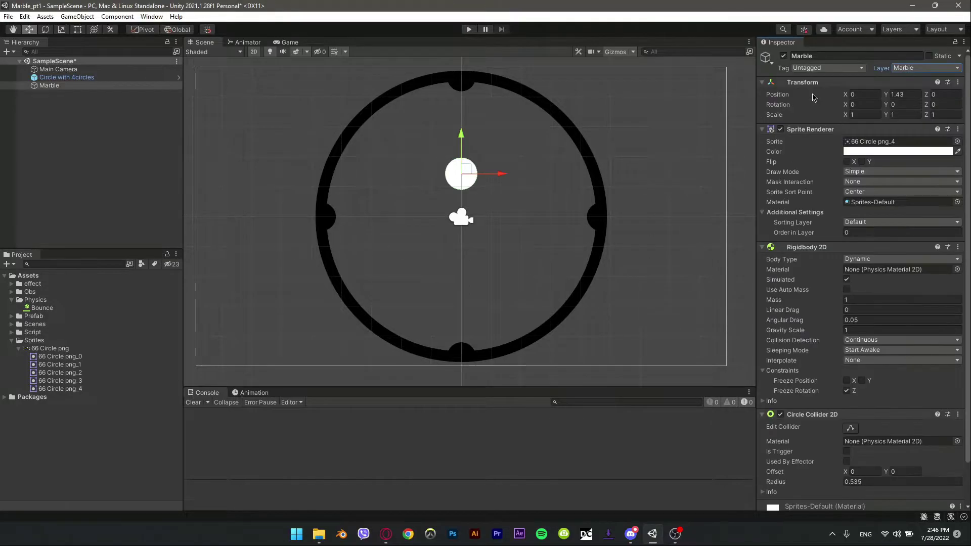
click(824, 68)
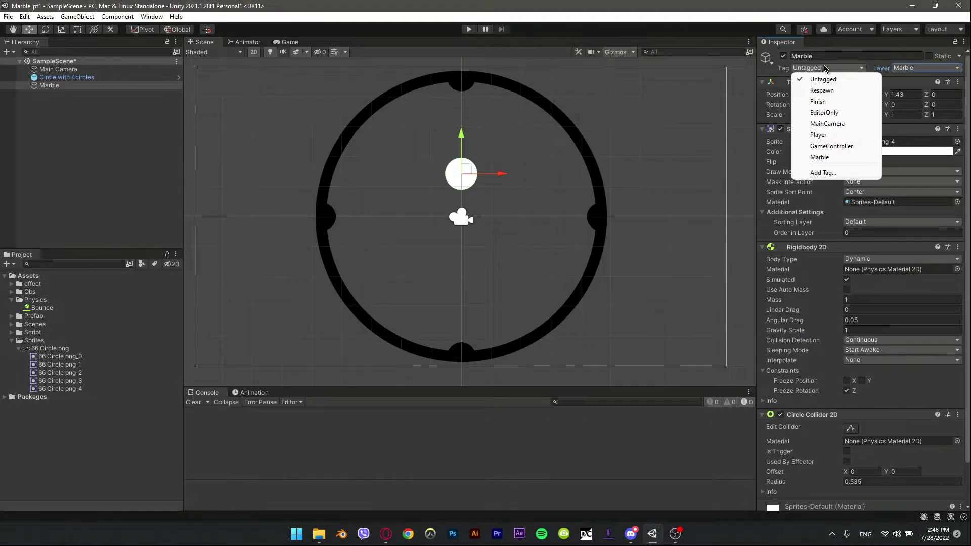
click(822, 156)
scroll(965, 177, down, 5)
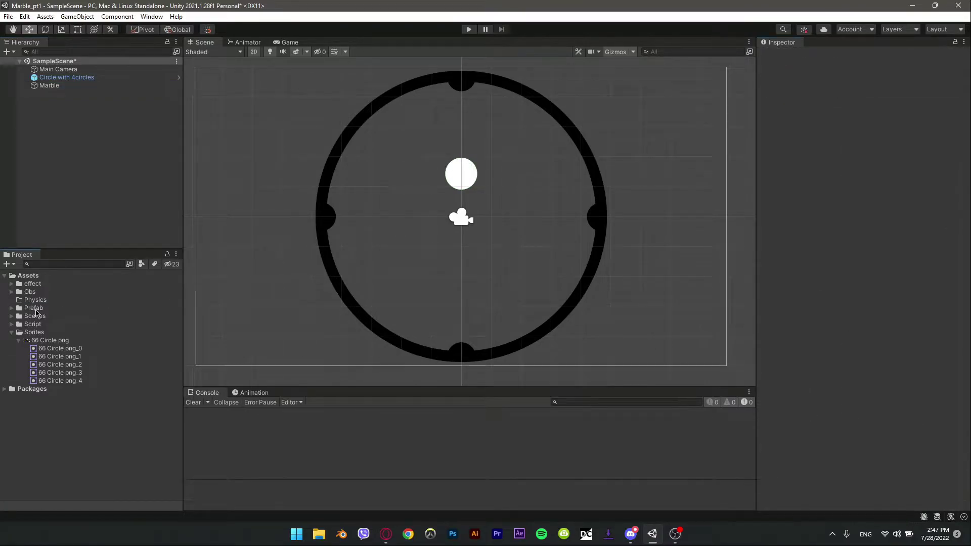
Step: Create a Physics Material 2D named Bounce in the Physics folder
right_click(32, 301)
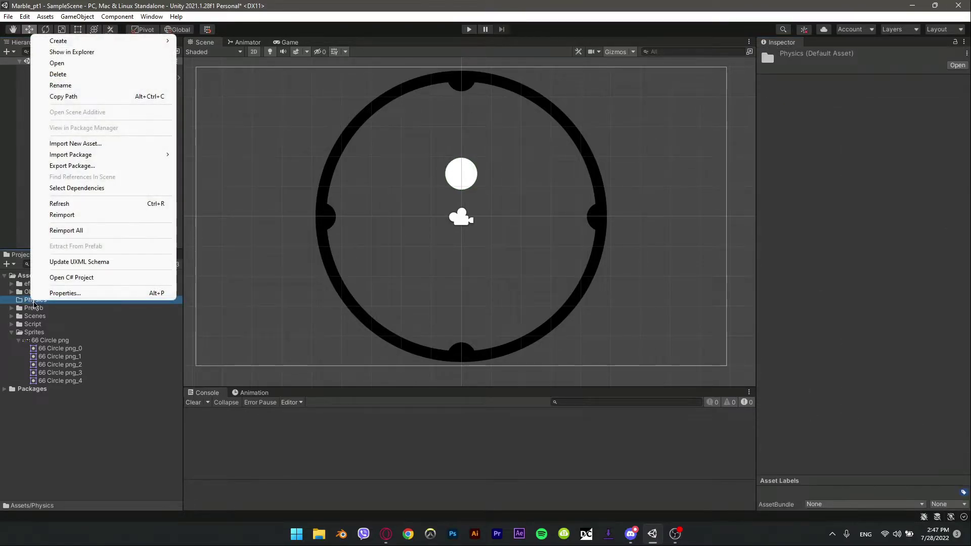
mouse_move(119, 40)
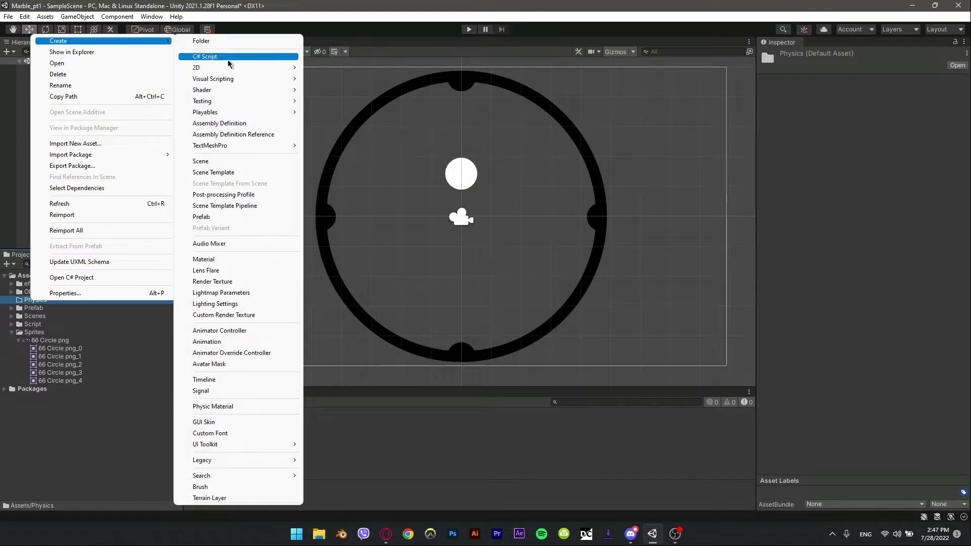
mouse_move(228, 67)
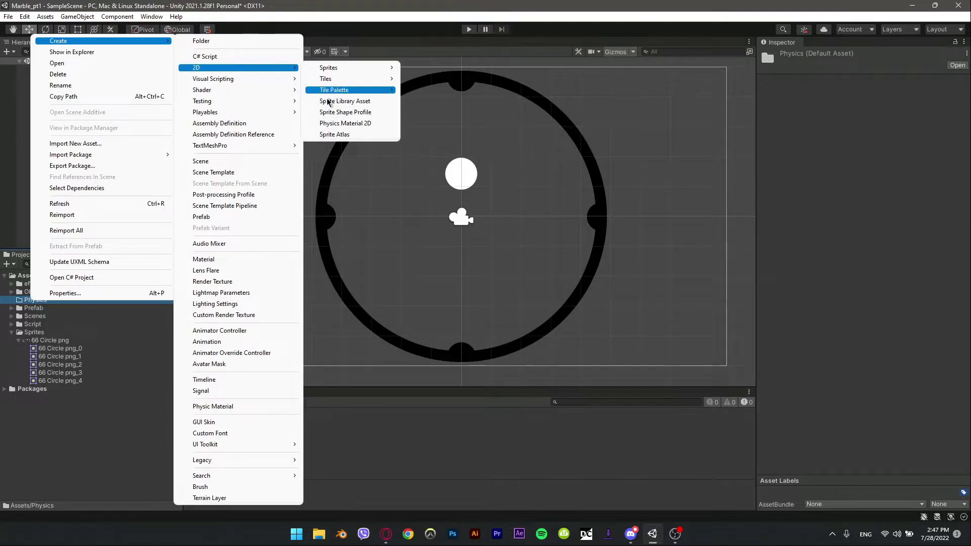
click(338, 124)
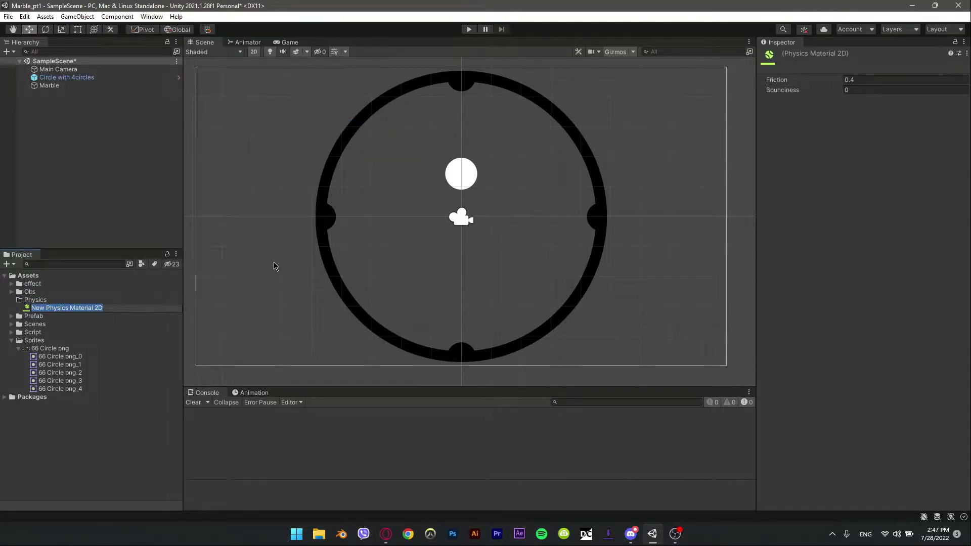
text(Bounce)
key(Return)
click(883, 90)
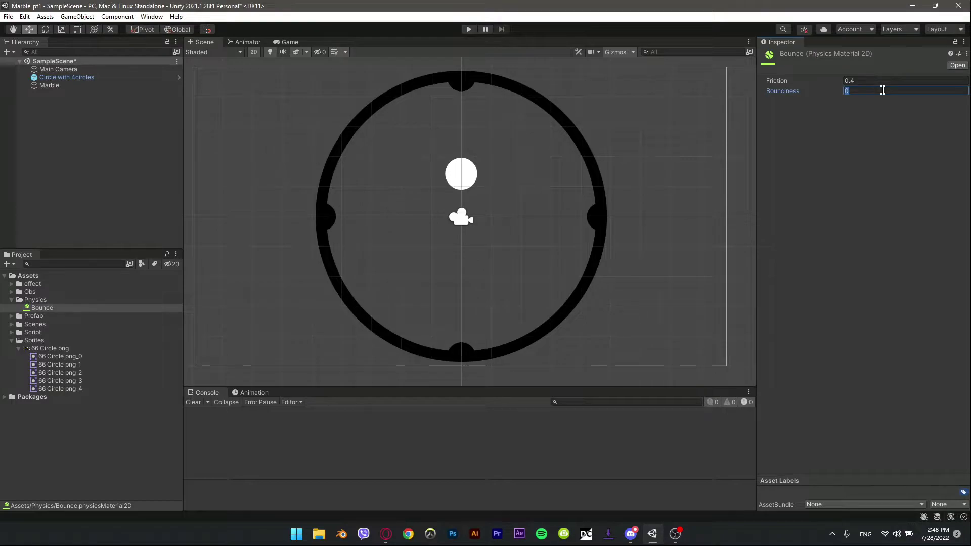
Step: Assign Bounce to Marble's Rigidbody 2D and Circle Collider 2D material fields
click(50, 85)
drag(47, 308, 882, 271)
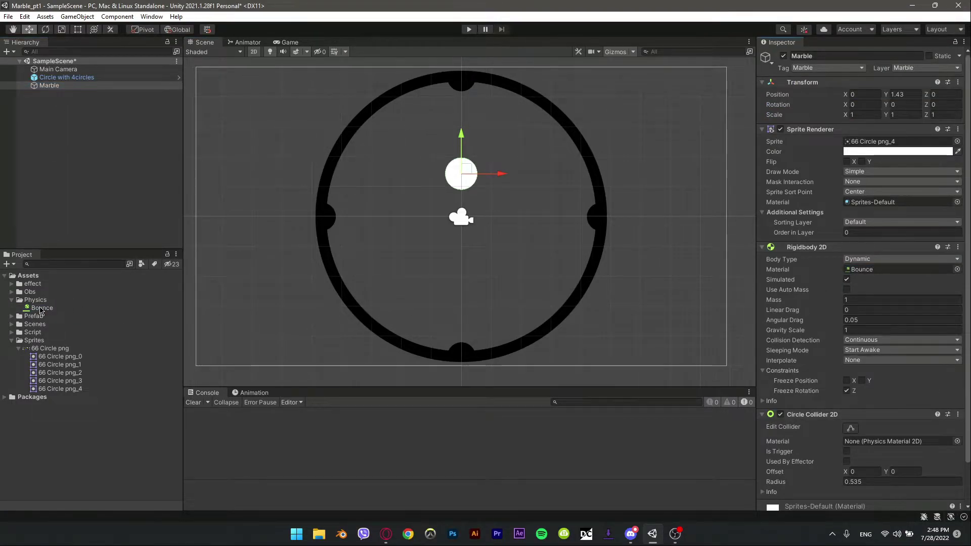
drag(46, 308, 881, 444)
Step: Enter play mode to watch the Bounce-equipped marble fall inside the ring
click(469, 30)
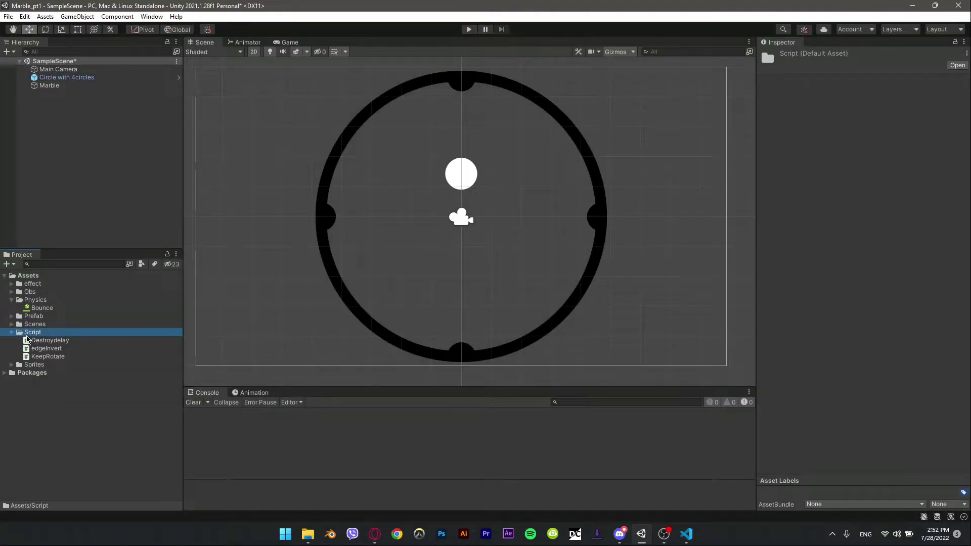
Step: Create a C# script named Trail in the Script folder and open it in VS Code
right_click(32, 333)
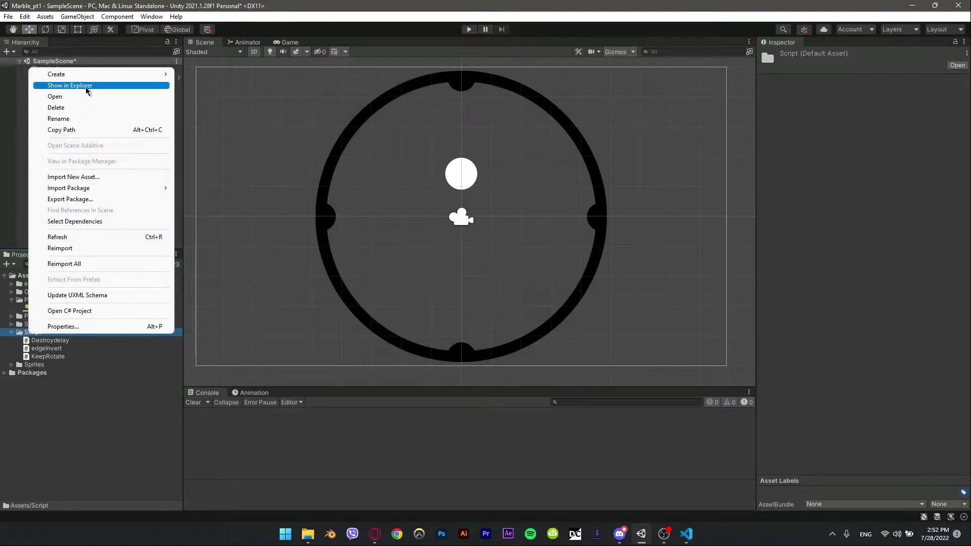
mouse_move(86, 75)
click(228, 91)
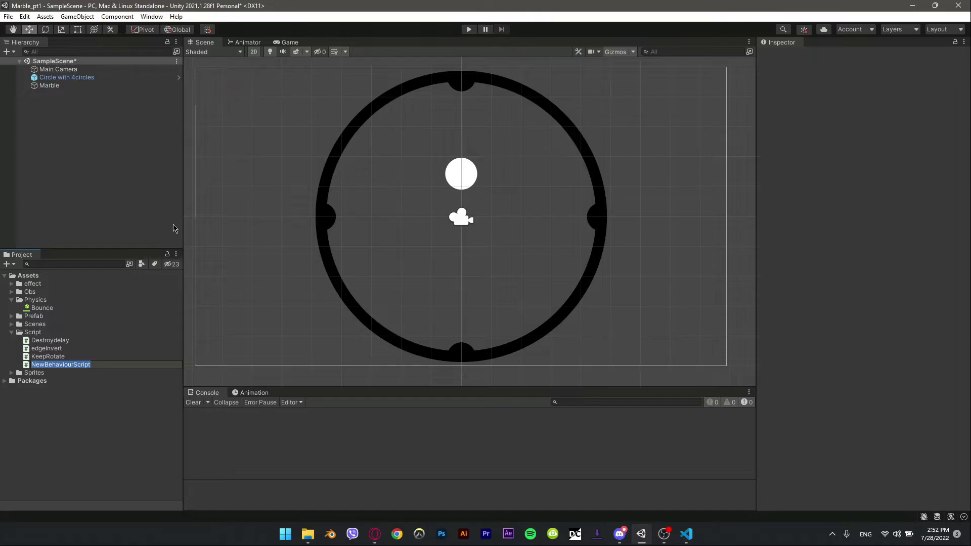
text(Trail)
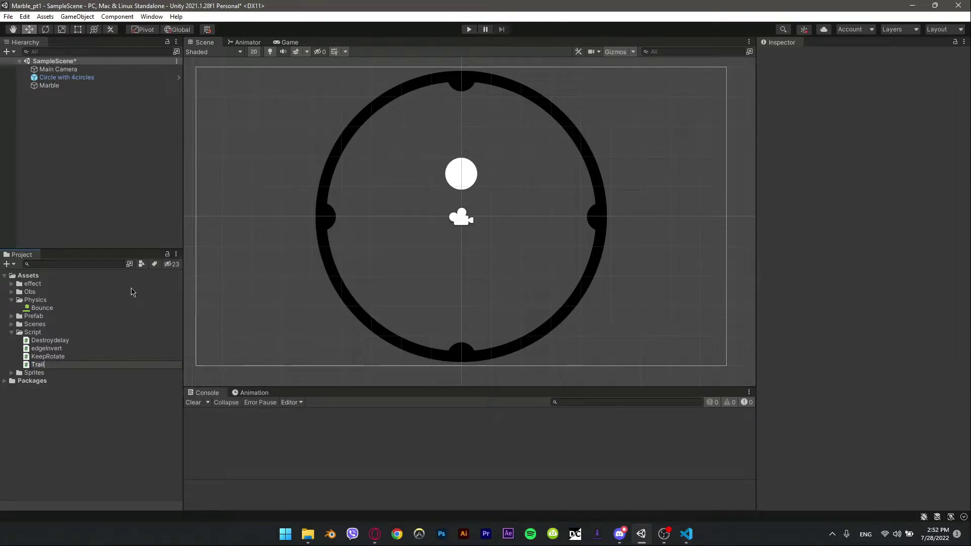
key(Return)
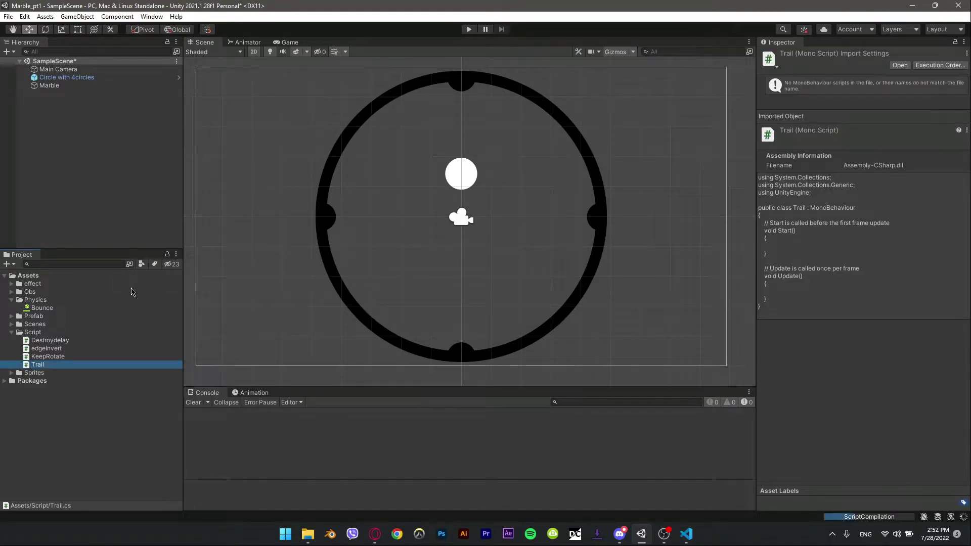
drag(40, 365, 63, 369)
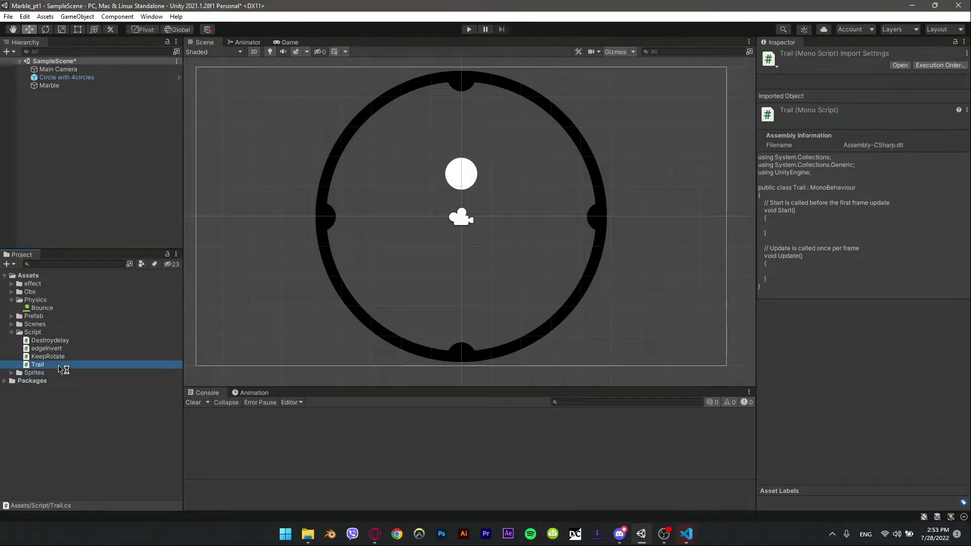
text(Zusing System.Collections;)
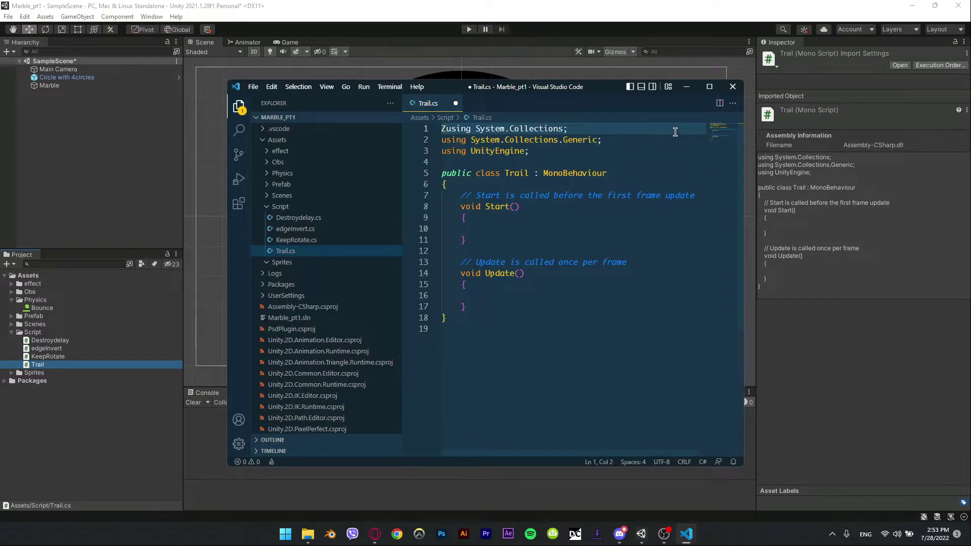
key(BackSpace)
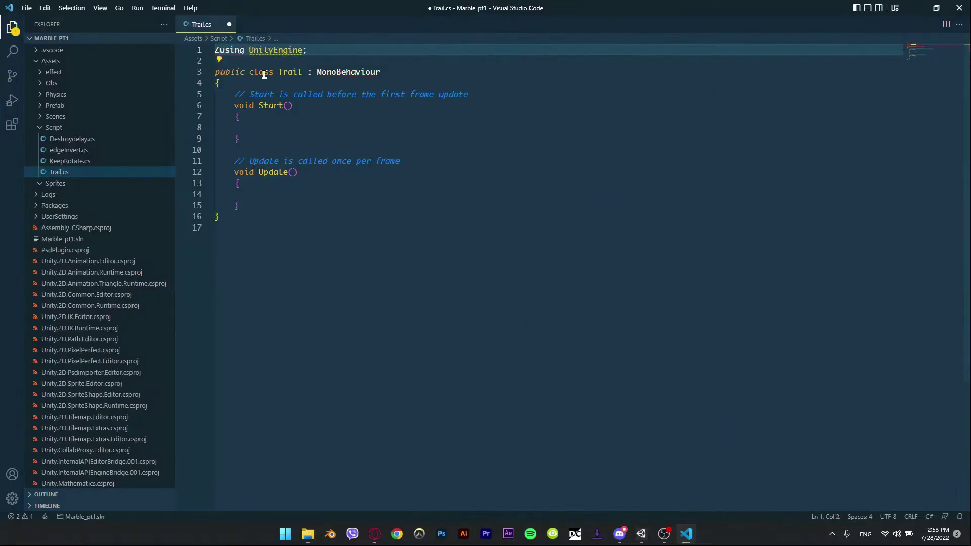
key(BackSpace)
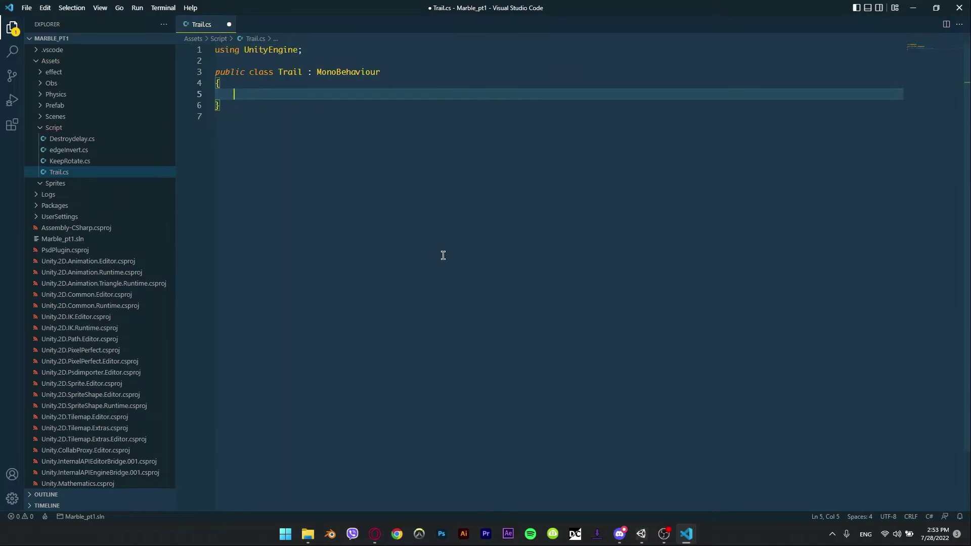
key(ctrl+b)
Step: Declare public float widthRate plus private SpriteRenderer sRend and TrailRenderer tRend fields
text(public float widthRate;)
key(Return)
key(Return)
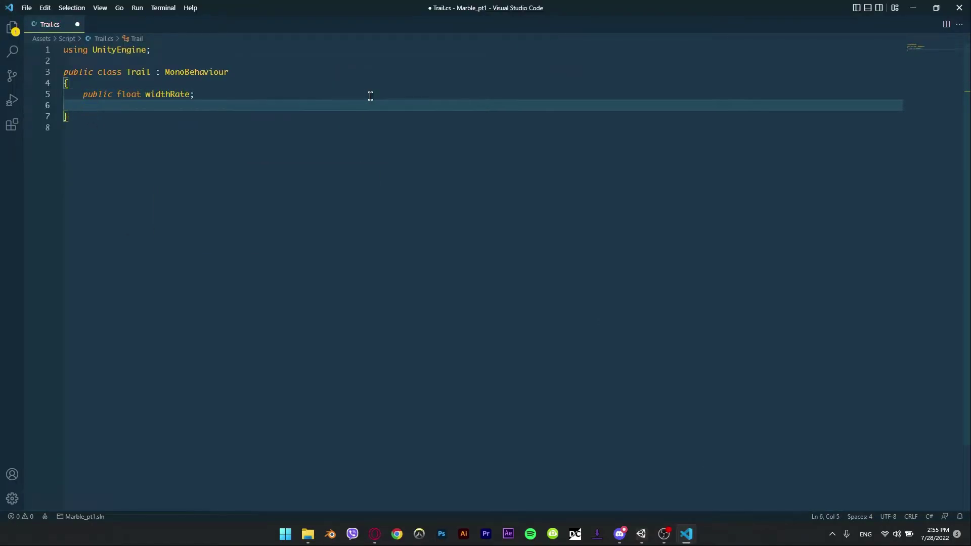
key(BackSpace)
text(private SpriteRenderer sRend;)
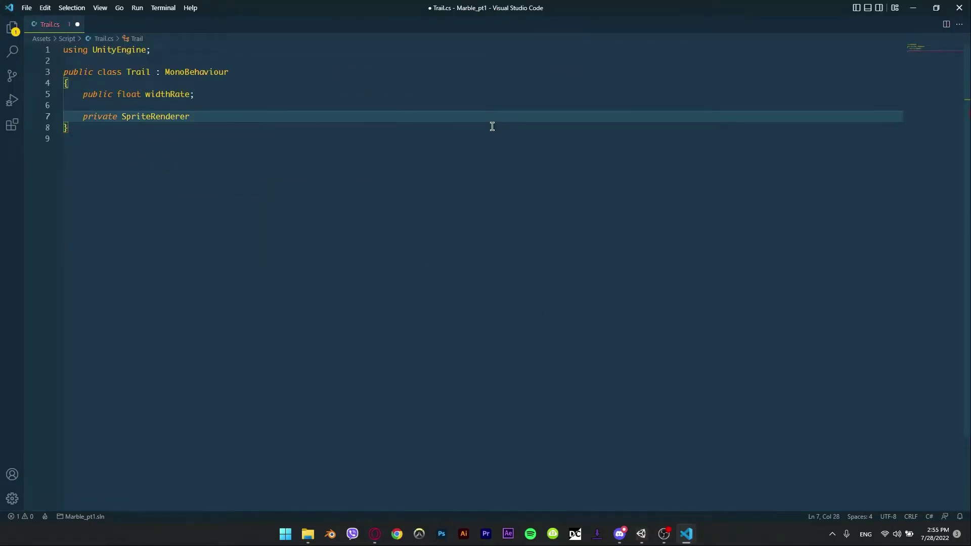
key(shift+alt+Down)
click(150, 127)
key(ctrl+BackSpace)
text(TrailRenderer sRend;)
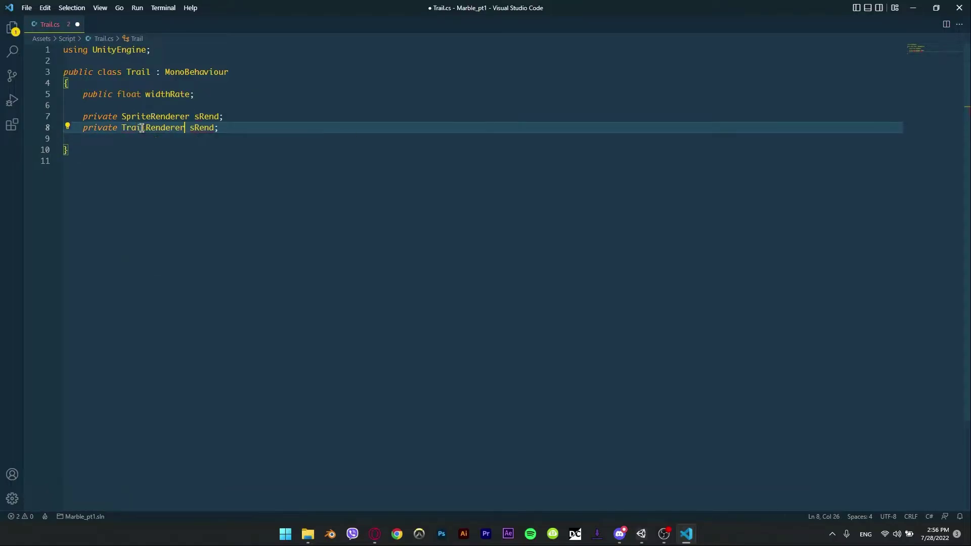
double_click(206, 127)
text(tRend)
click(241, 127)
key(Return)
key(Return)
Step: Add changingColor and specColor bool fields and a public Color setColor field
text(private bool changingColor;)
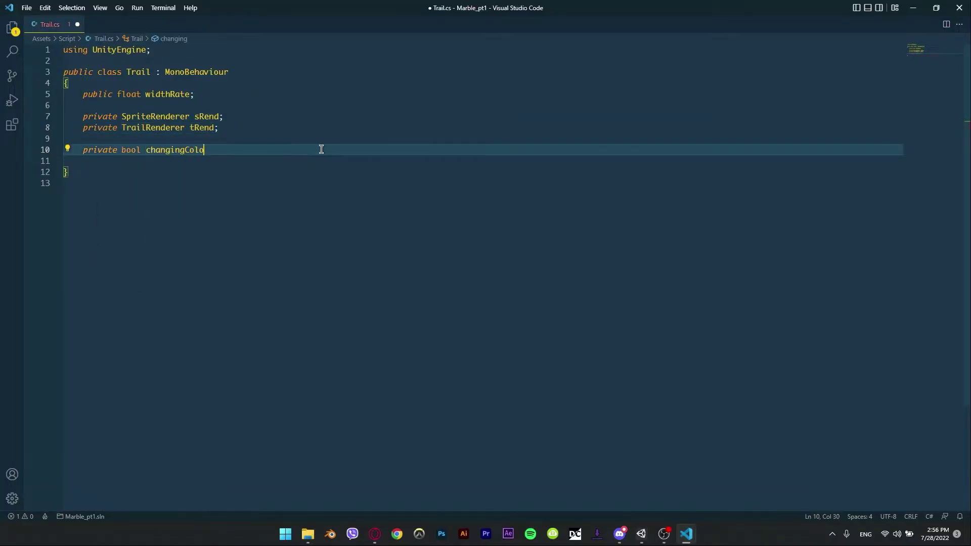
key(Return)
key(Return)
text(public bool specColor;)
key(Return)
text(public Color setColor;)
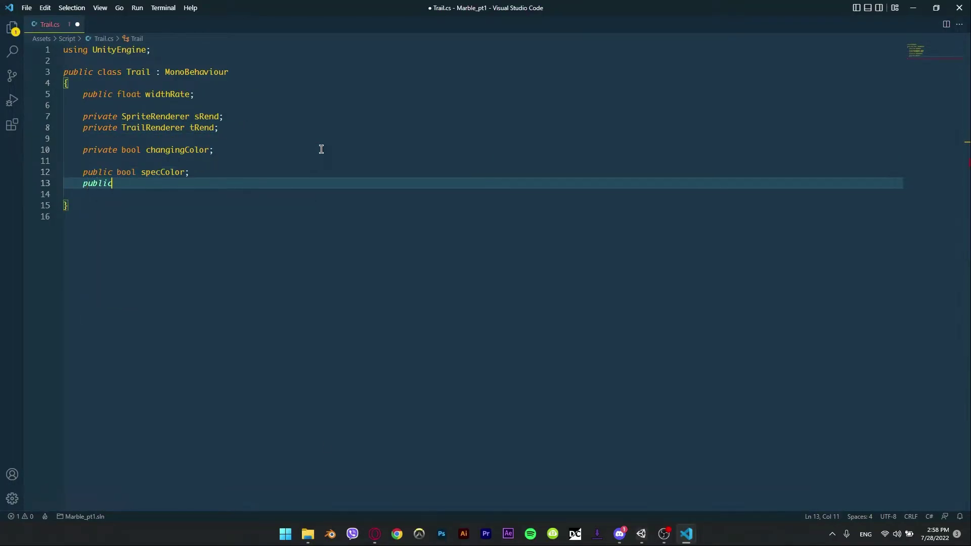
key(Return)
key(Return)
Step: Write Start() assigning sRend and tRend via GetComponent for SpriteRenderer and TrailRenderer
text(private void Start() {)
key(Return)
text(sRend =)
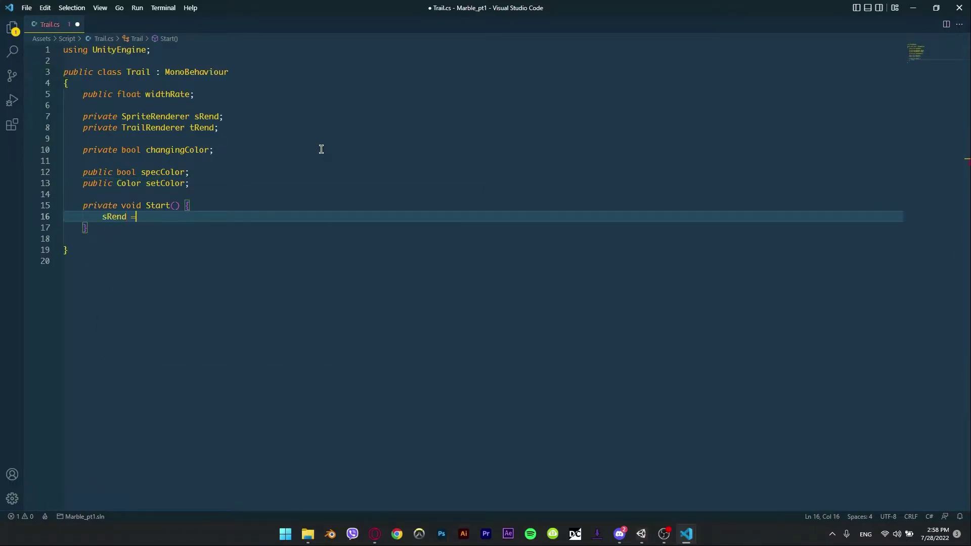
text( GetComponent<SpriteRenderer>();)
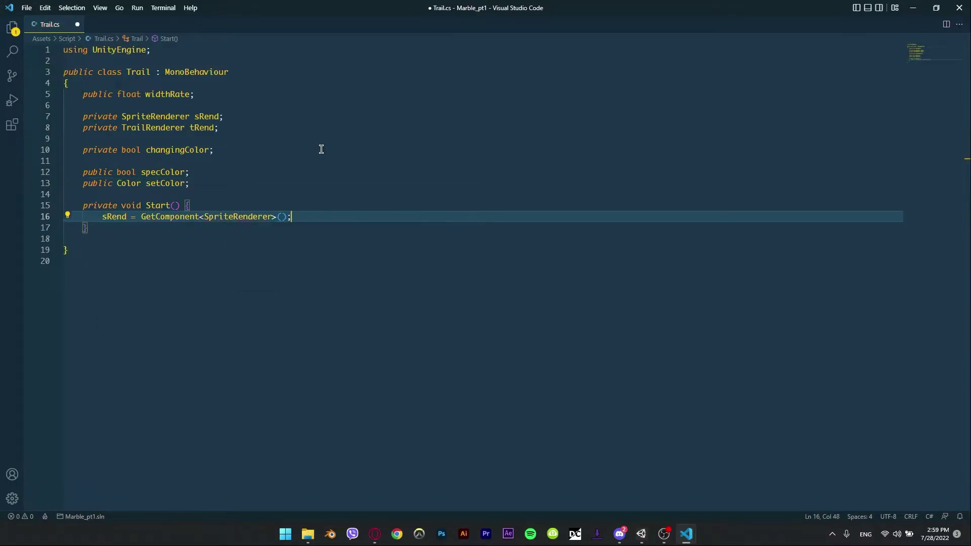
key(Return)
text(tRend = GetComponent<TrailRenderer>();)
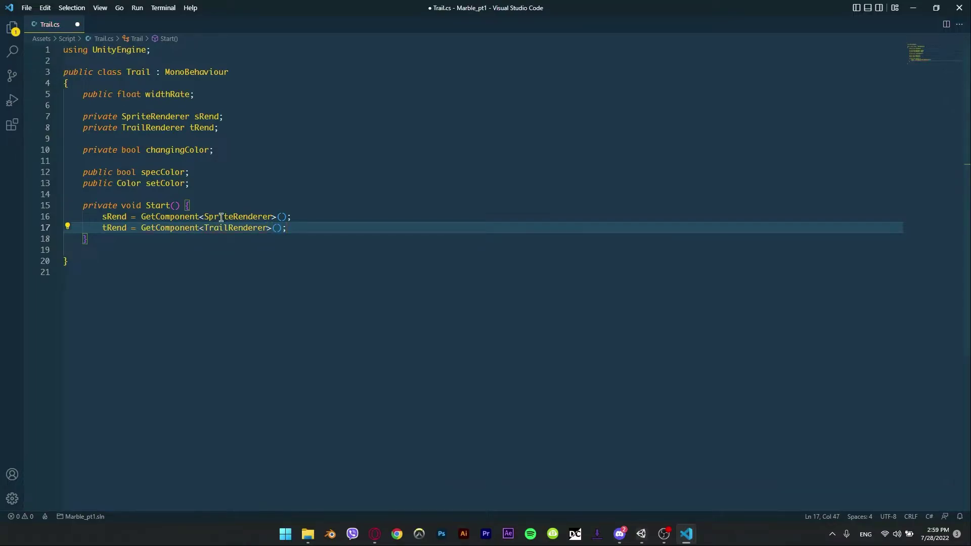
click(170, 237)
key(Return)
key(Return)
Step: Write public MarbleColor() copying sRend.color into setColor unless specColor, then setting tRend.startColor
text(private void MarbleColor())
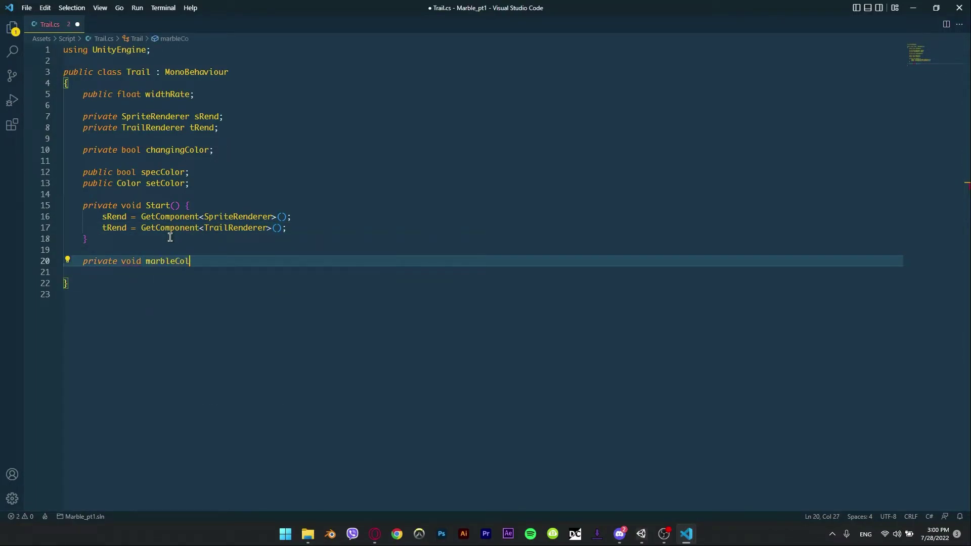
key(Return)
text({)
key(Return)
key(ctrl+z)
key(ctrl+z)
key(ctrl+z)
key(ctrl+z)
key(ctrl+z)
text(public void MarbleColor())
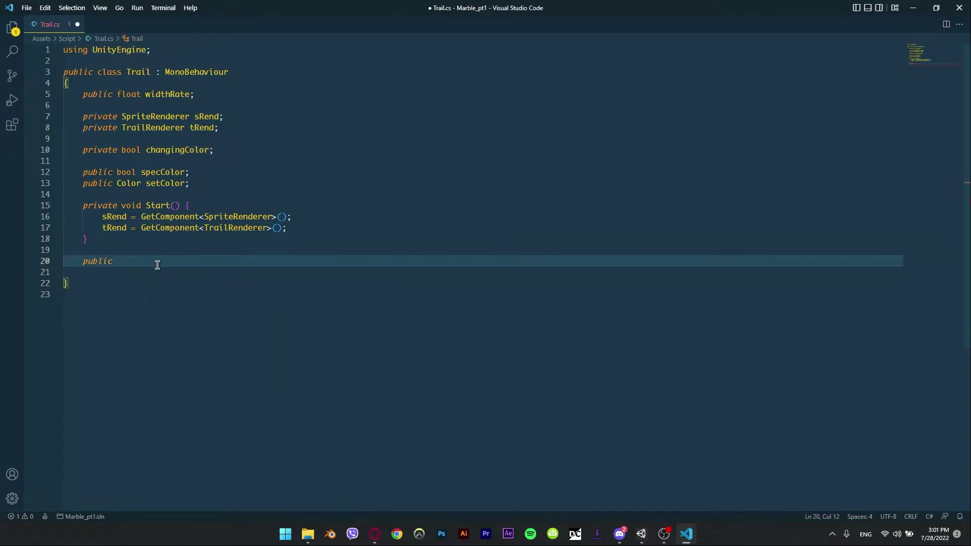
key(Return)
text({)
key(Return)
text(if(!specColor))
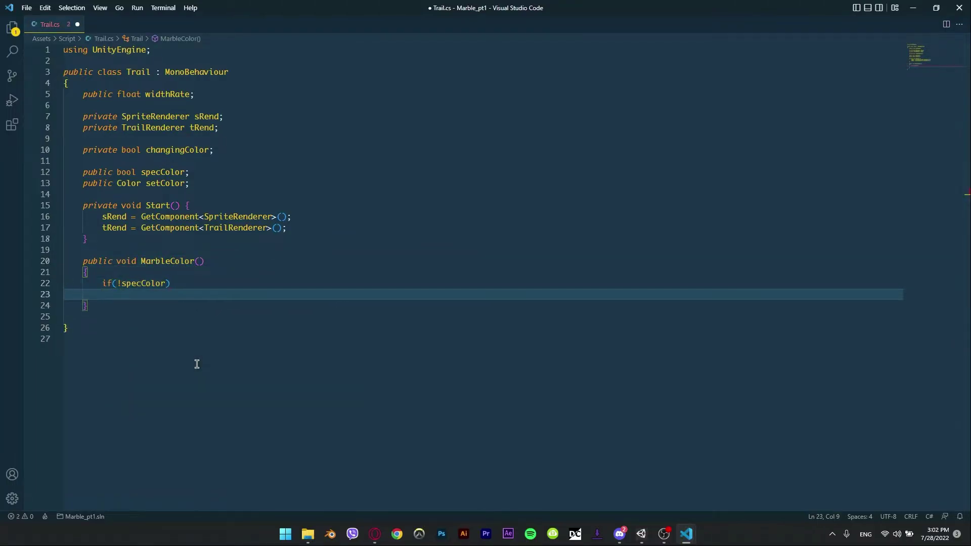
text( { setColor = sRend.color;)
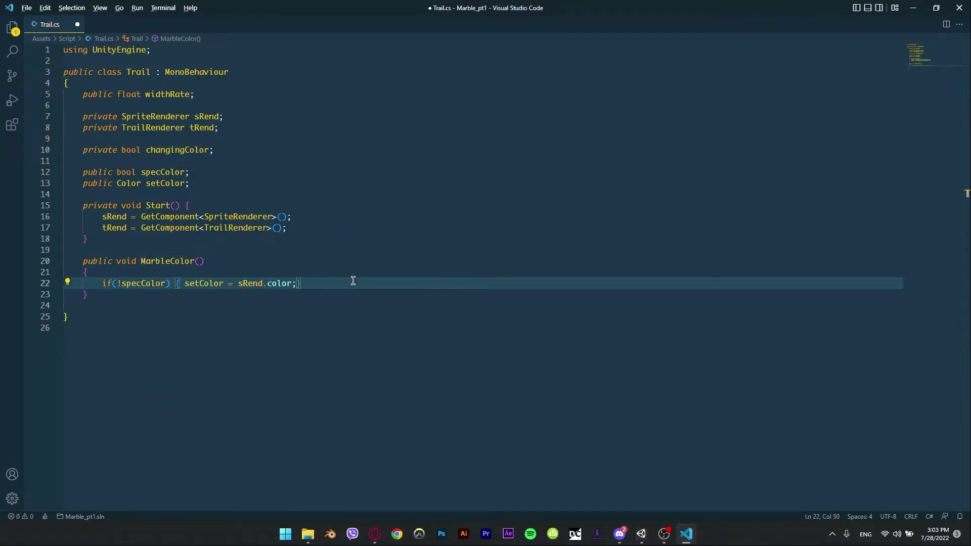
key(Down)
key(Return)
text(tRend.startColor)
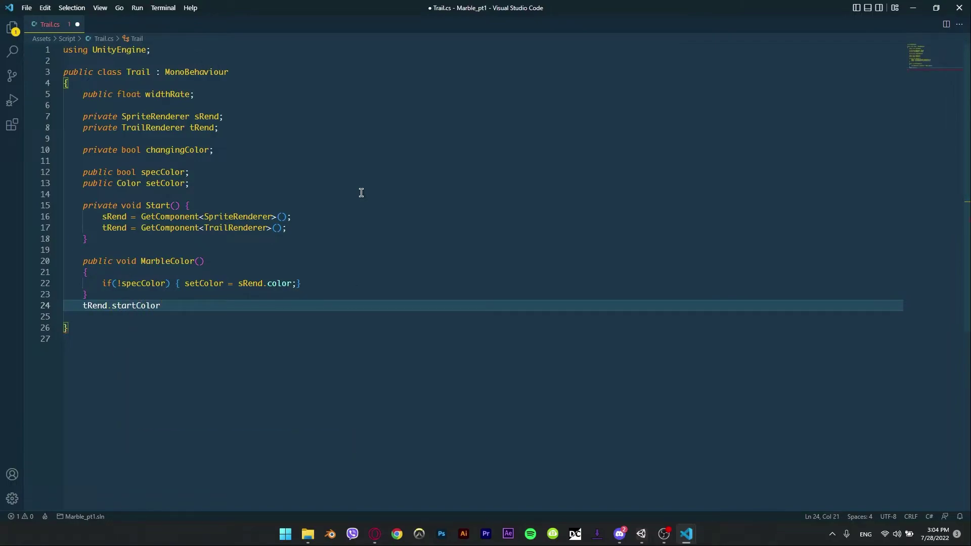
text( = setColor;)
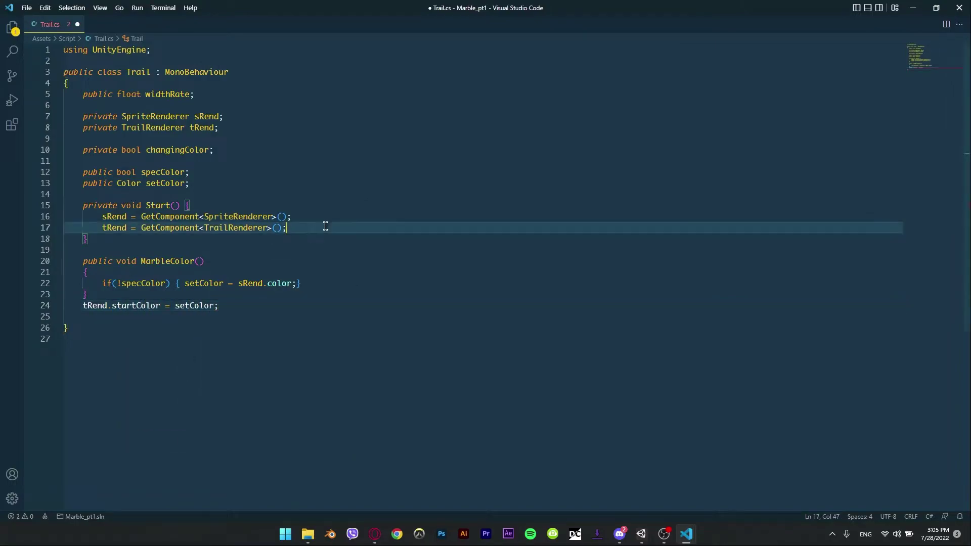
Step: Call MarbleColor() from Start and move the GetComponent lines into MarbleColor
click(268, 205)
key(Return)
text(MarbleColor();)
drag(64, 239, 64, 261)
key(ctrl+x)
click(66, 283)
key(ctrl+v)
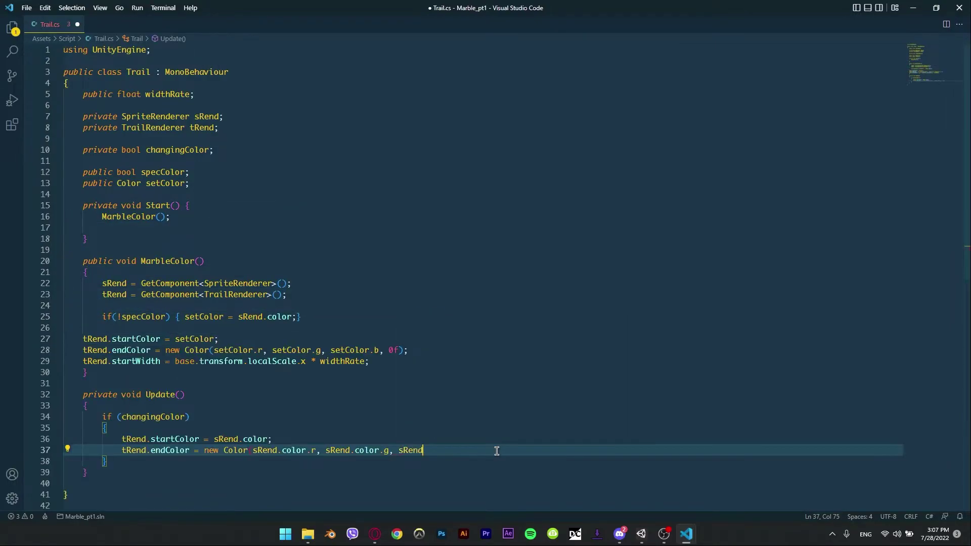
Step: Finish the trail colour-fade line with the .color.b channel and 0f alpha, then return to Unity
text(.color.b)
key(Escape)
text(,0f);)
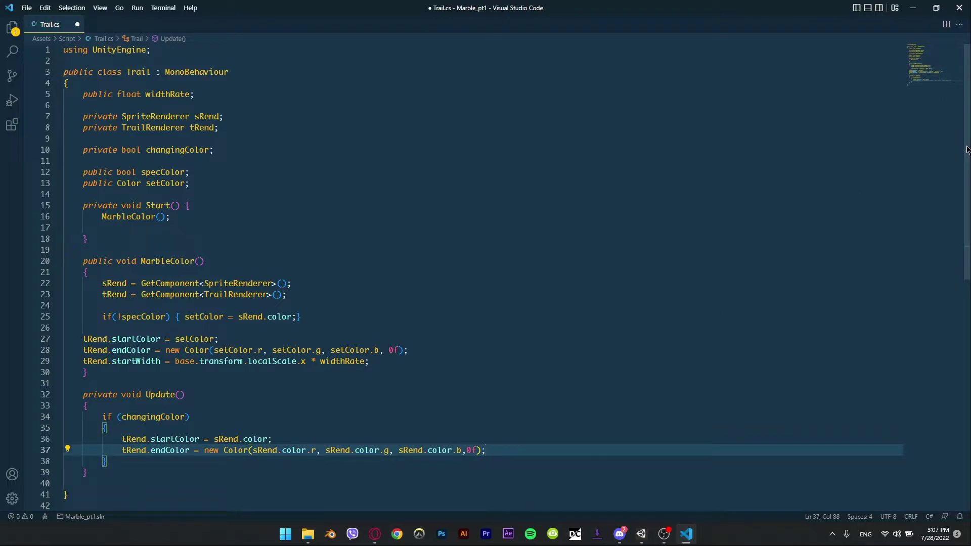
scroll(967, 156, down, 2)
scroll(968, 142, up, 2)
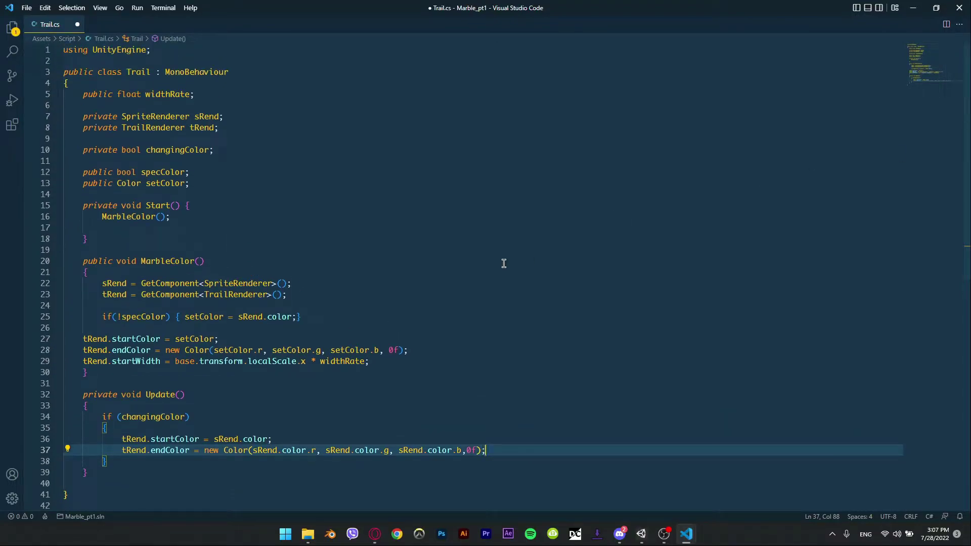
key(alt+Tab)
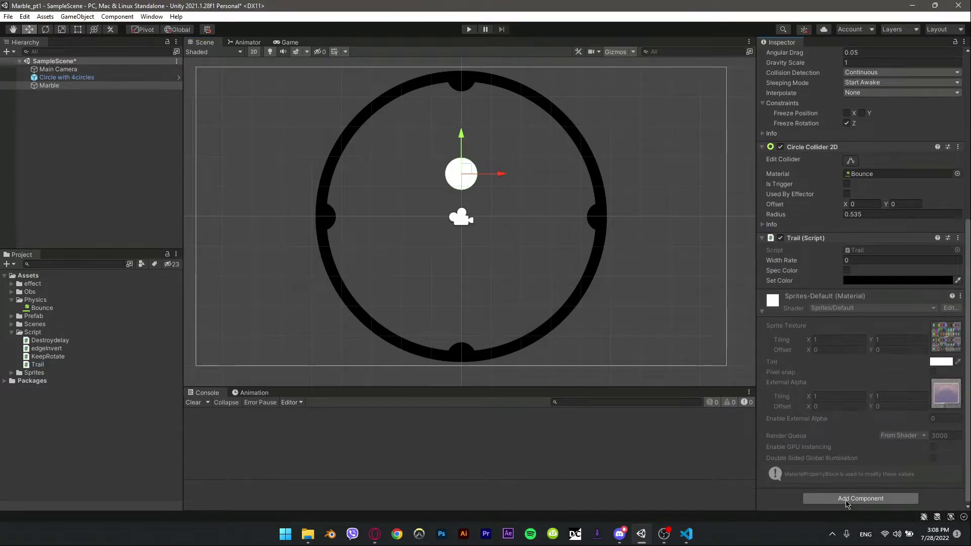
Step: Add a Trail Renderer component to Marble
click(845, 499)
text(tra)
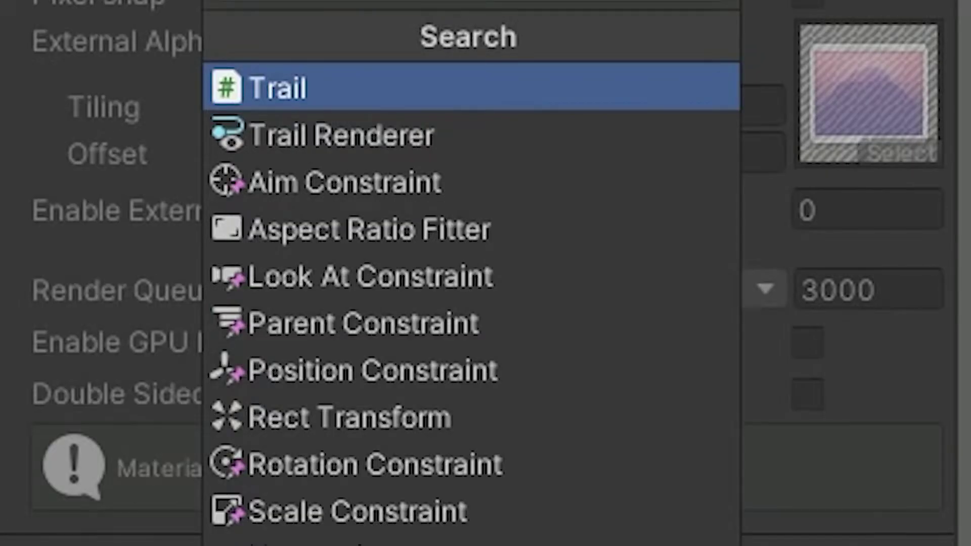
click(306, 147)
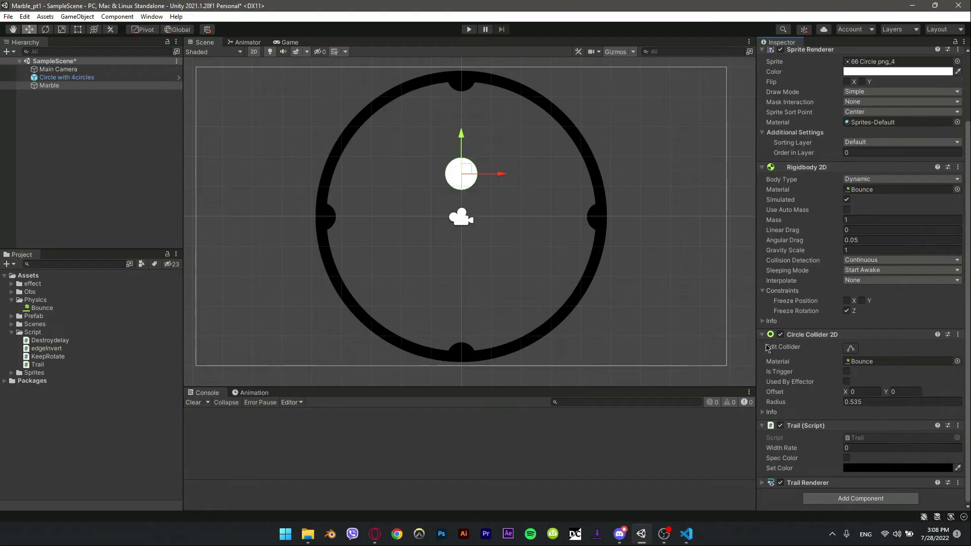
Step: Set the Trail script's Width Rate to 0.5 and play the scene to check the trail
click(854, 447)
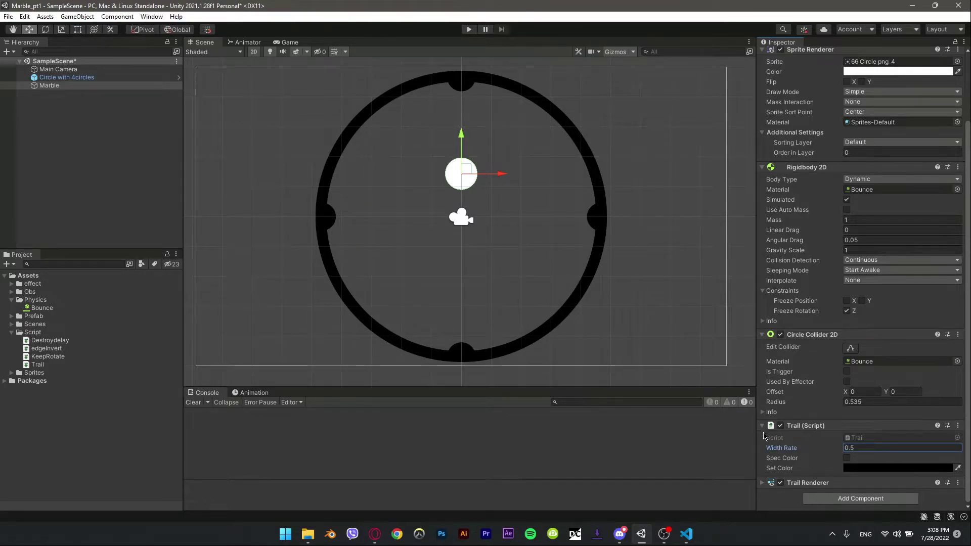
key(Tab)
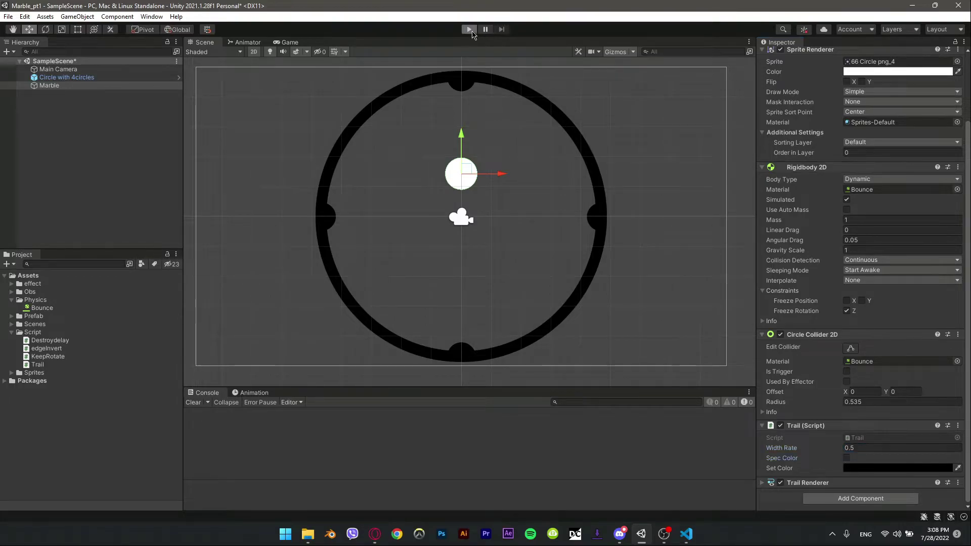
click(469, 30)
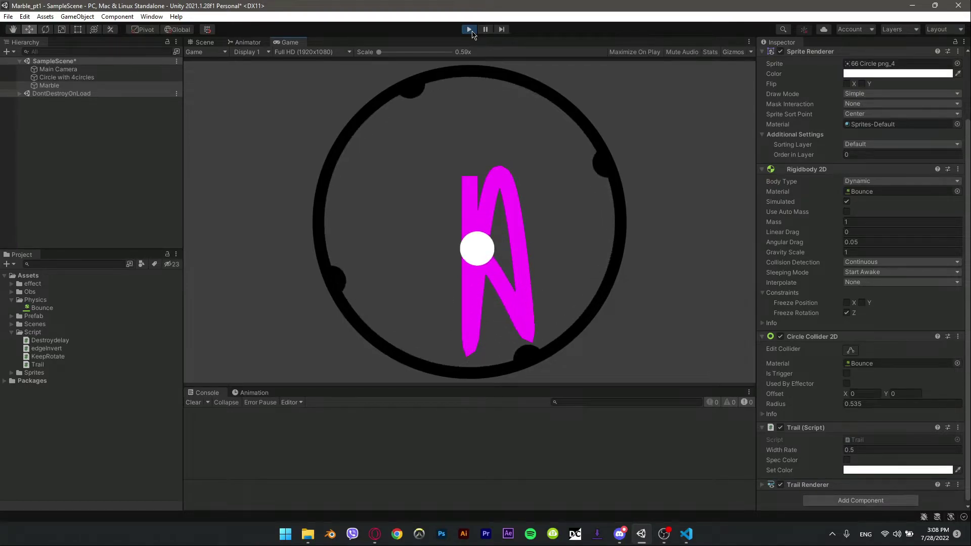
Step: Stop the test run and set the Trail Renderer Time to 0.25
click(469, 29)
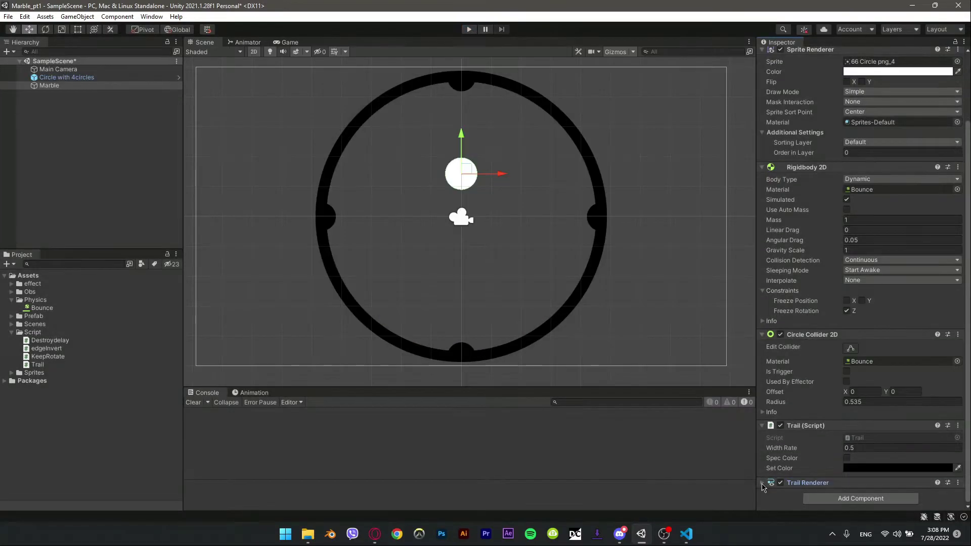
click(791, 484)
scroll(792, 474, down, 3)
scroll(792, 474, down, 3)
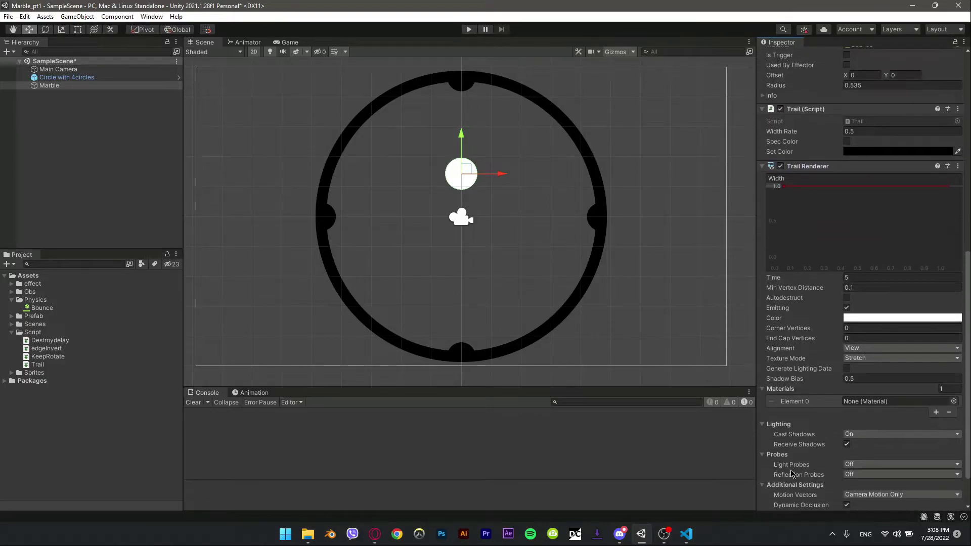
click(871, 277)
Step: Set the Trail Renderer's Element 0 material to Sprites-Default
click(954, 402)
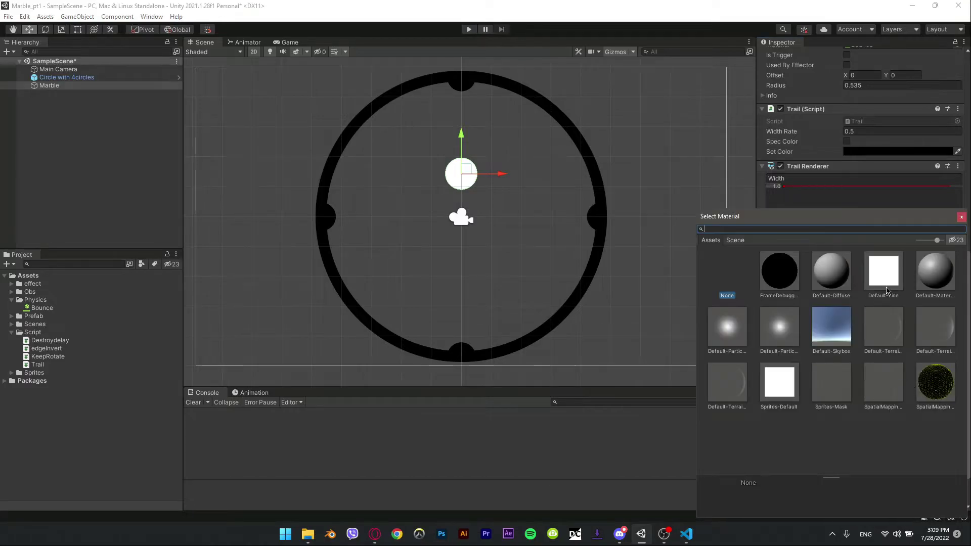
click(780, 382)
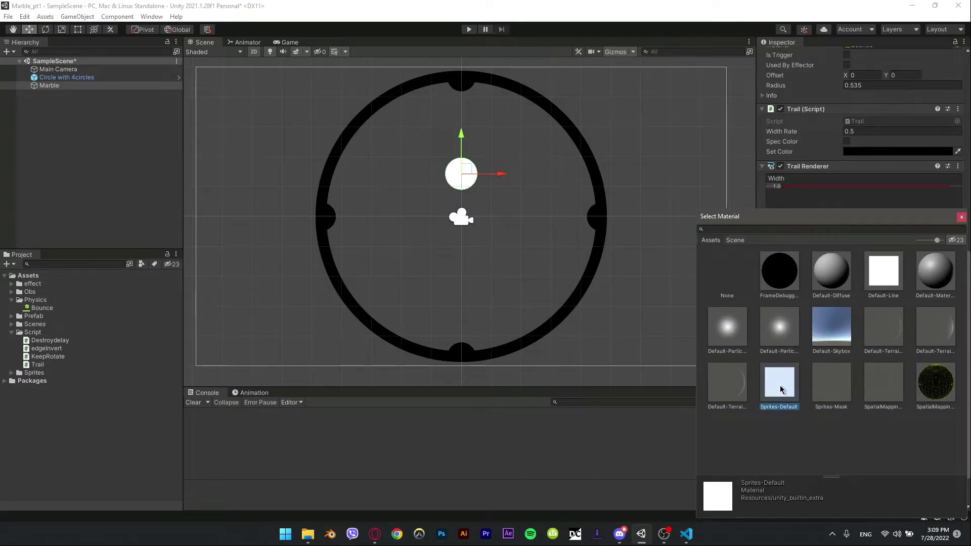
double_click(780, 385)
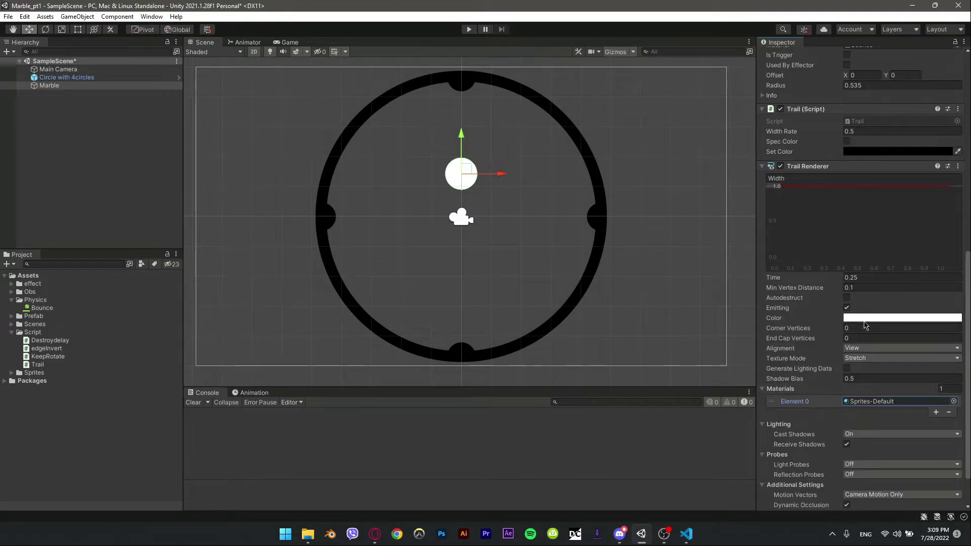
click(866, 319)
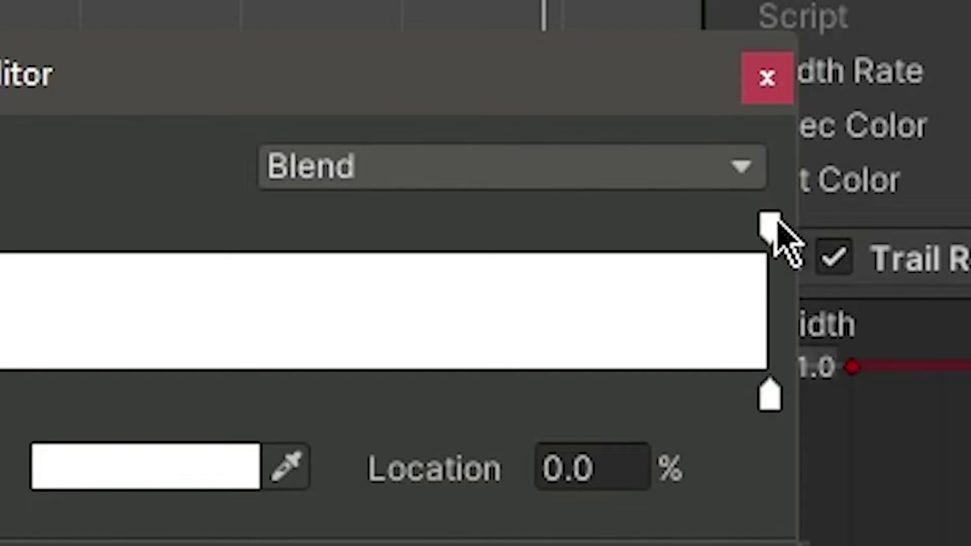
Step: Set the trail gradient's end alpha key to 0 so the trail fades out
click(768, 161)
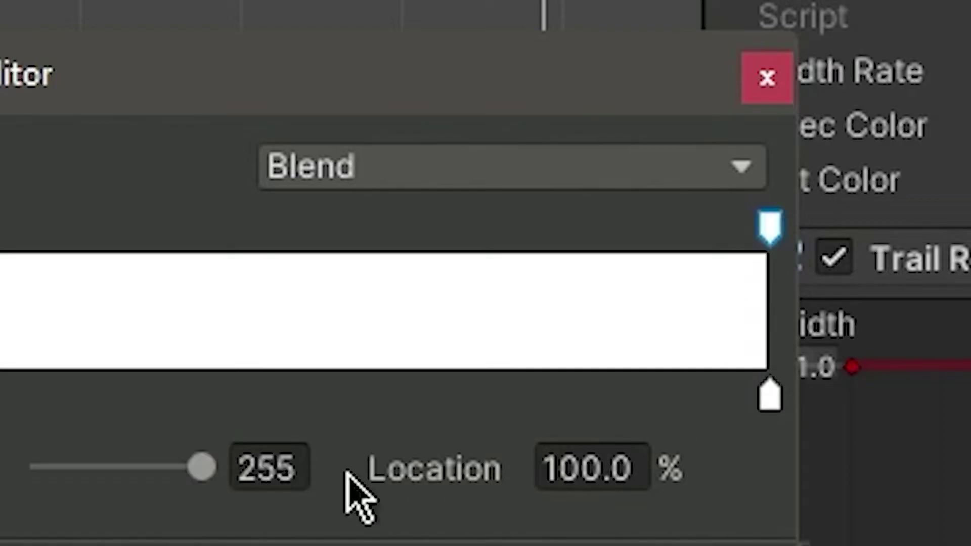
drag(201, 467, 132, 482)
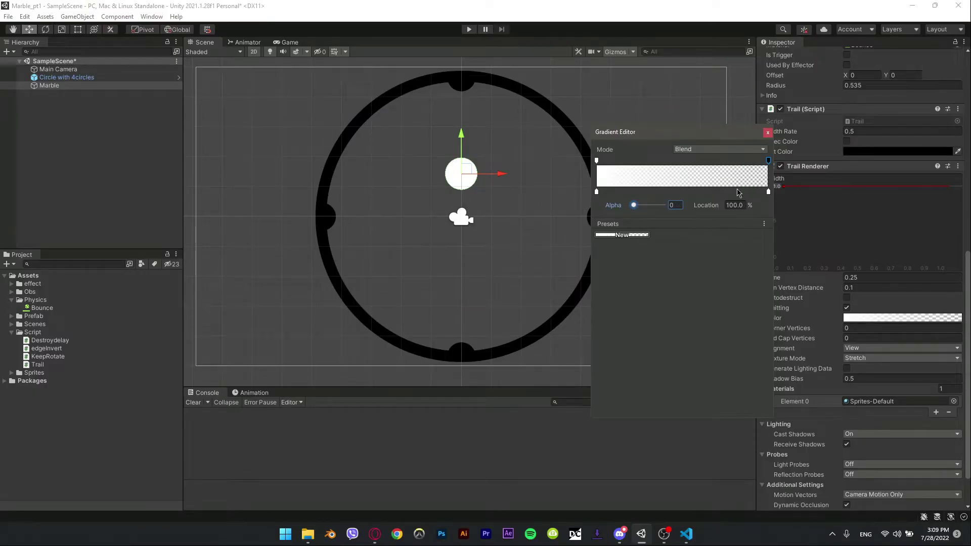
click(767, 132)
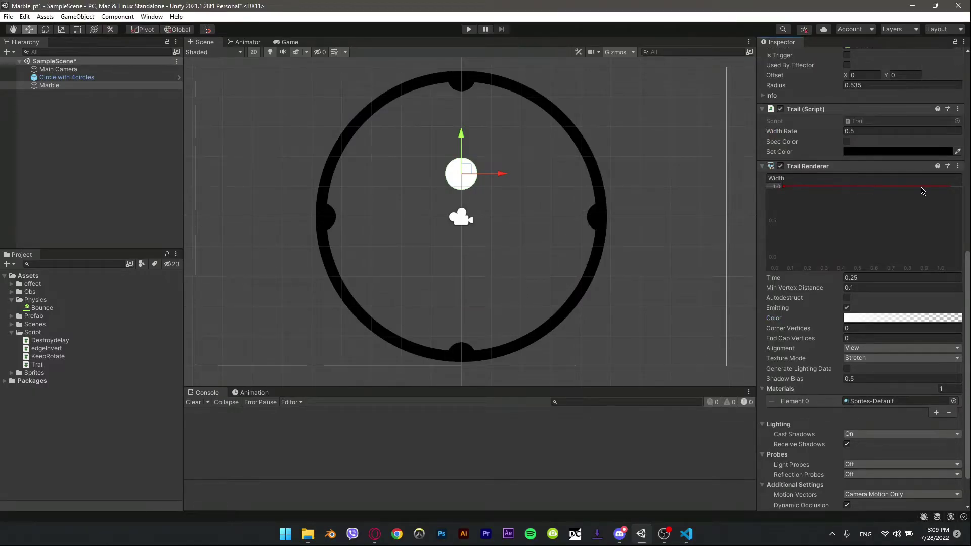
Step: Add a key to the trail's Width curve and taper its end down to 0
right_click(951, 191)
click(931, 192)
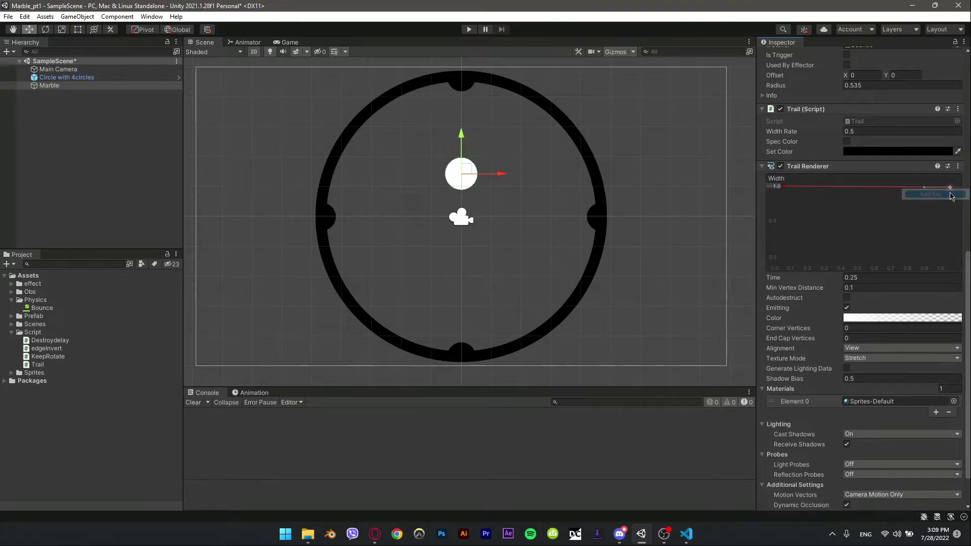
drag(951, 187, 925, 229)
Step: Put the Trail Renderer on the Marble sorting layer with Order in Layer -1
scroll(890, 404, down, 3)
click(902, 468)
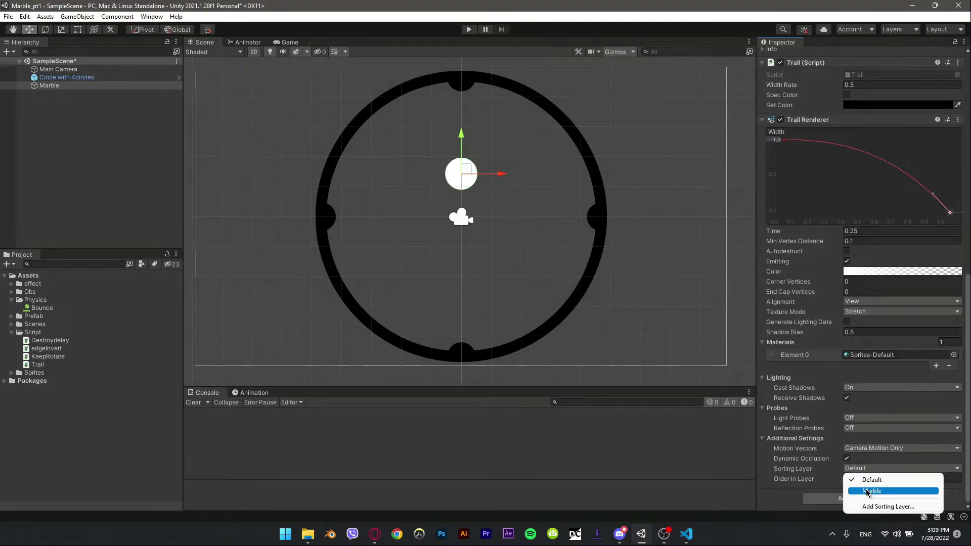
click(859, 488)
click(855, 480)
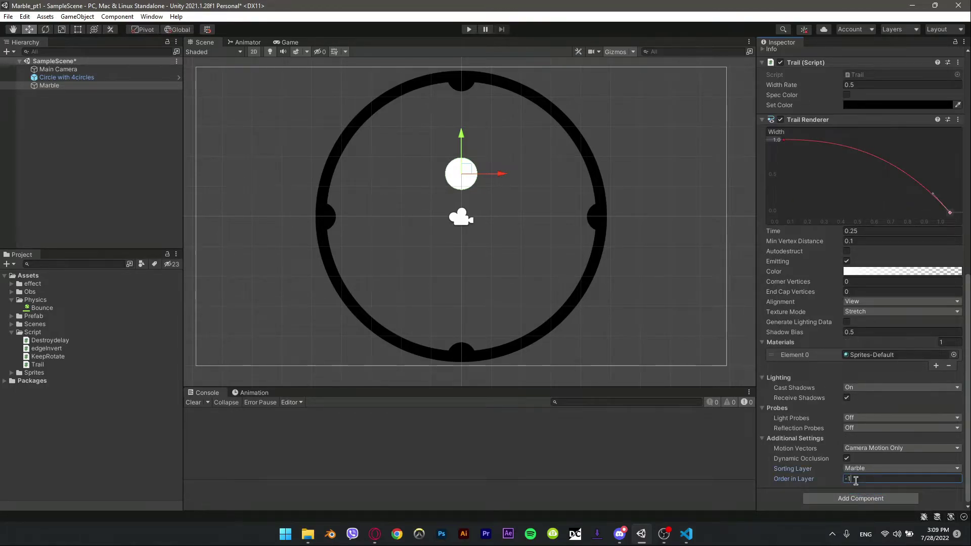
text(-1)
key(Return)
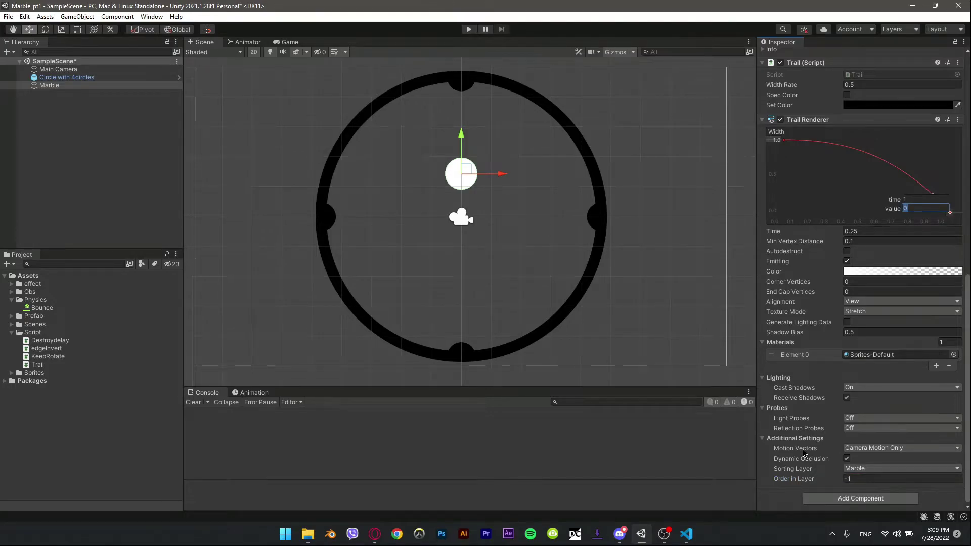
Step: Put the marble sprite on the Marble sorting layer at order 1, then test-run the scene
scroll(804, 452, up, 10)
click(870, 224)
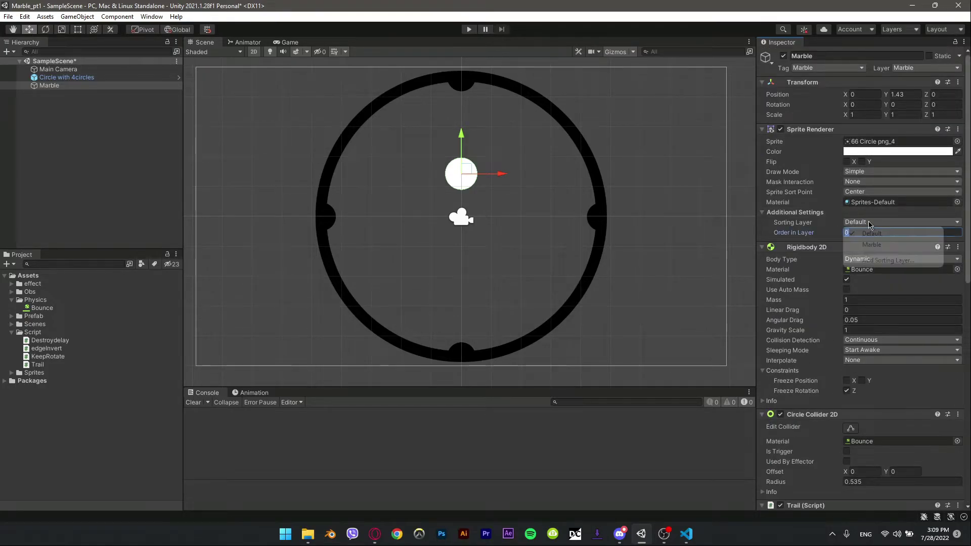
click(871, 244)
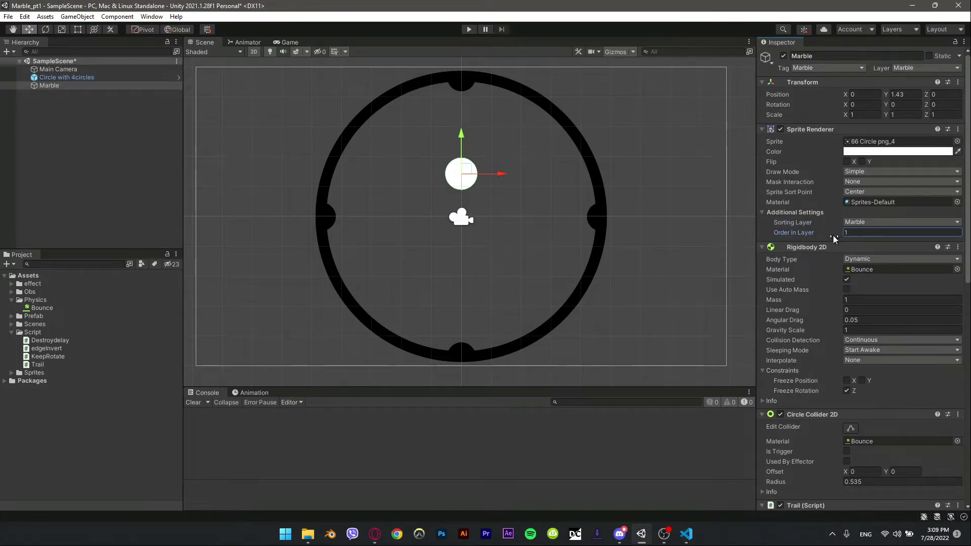
key(ctrl+p)
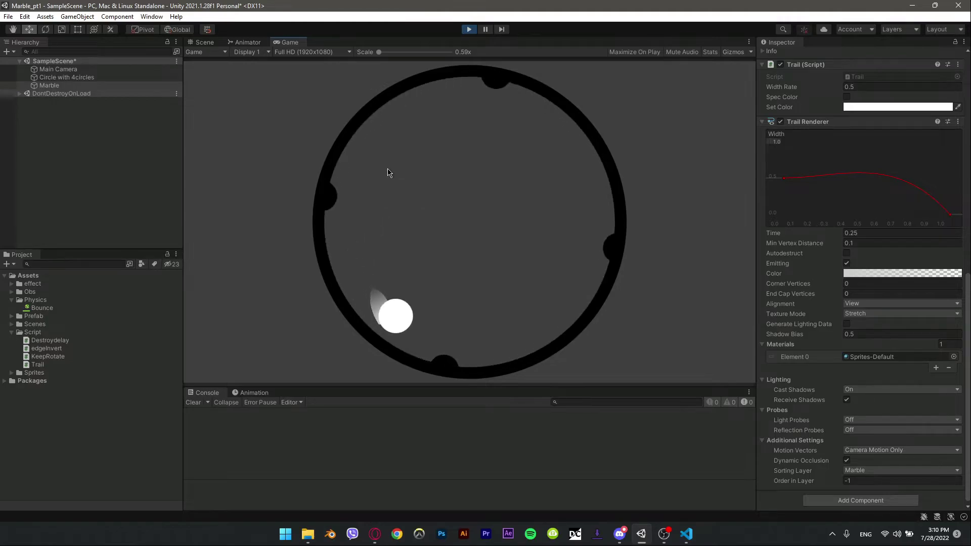
key(ctrl+p)
Step: Try a red marble colour with hex 800 and test it in Play mode
scroll(840, 273, up, 10)
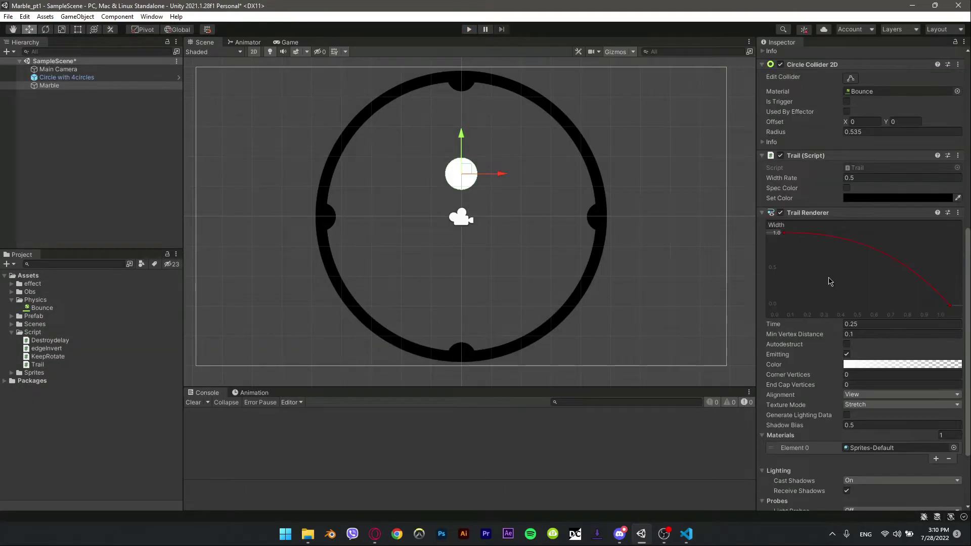
click(901, 151)
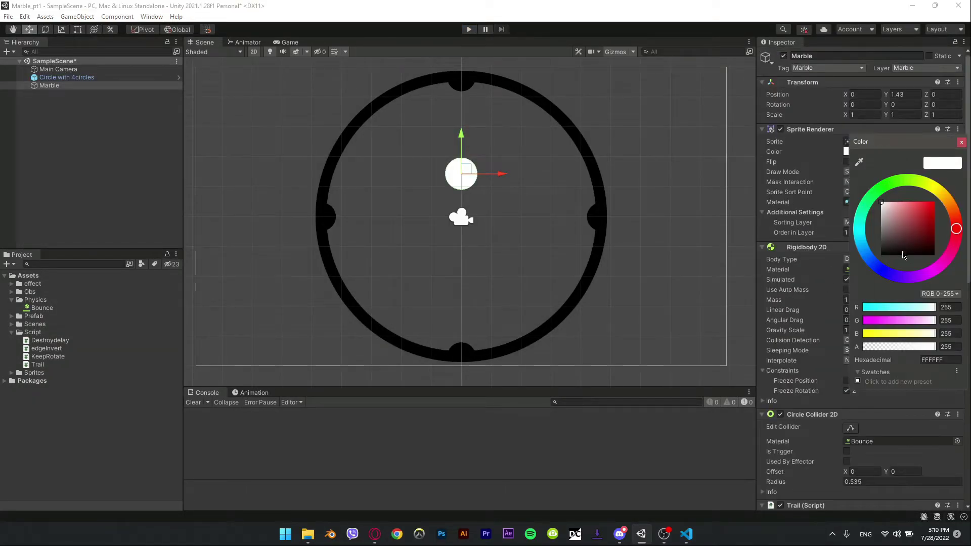
click(938, 358)
text(800000)
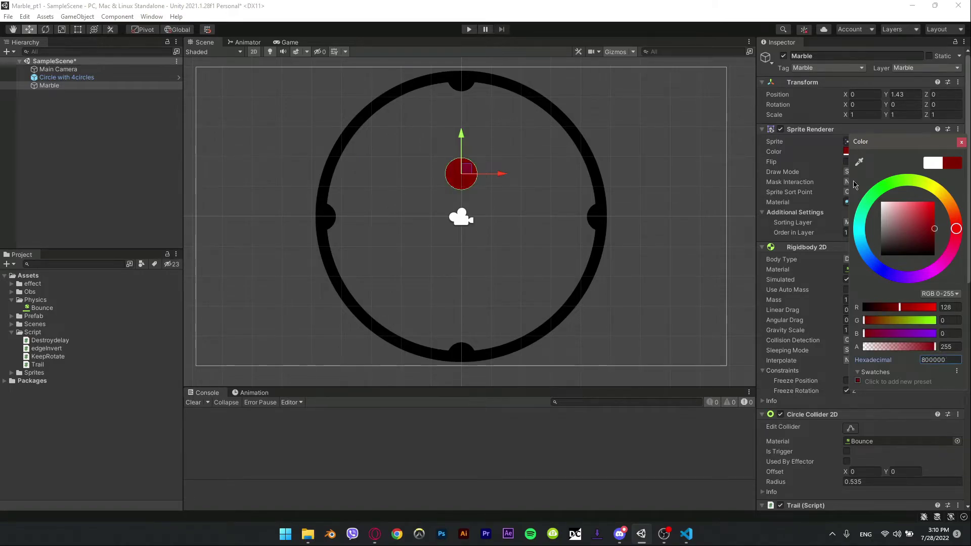
click(958, 145)
click(469, 30)
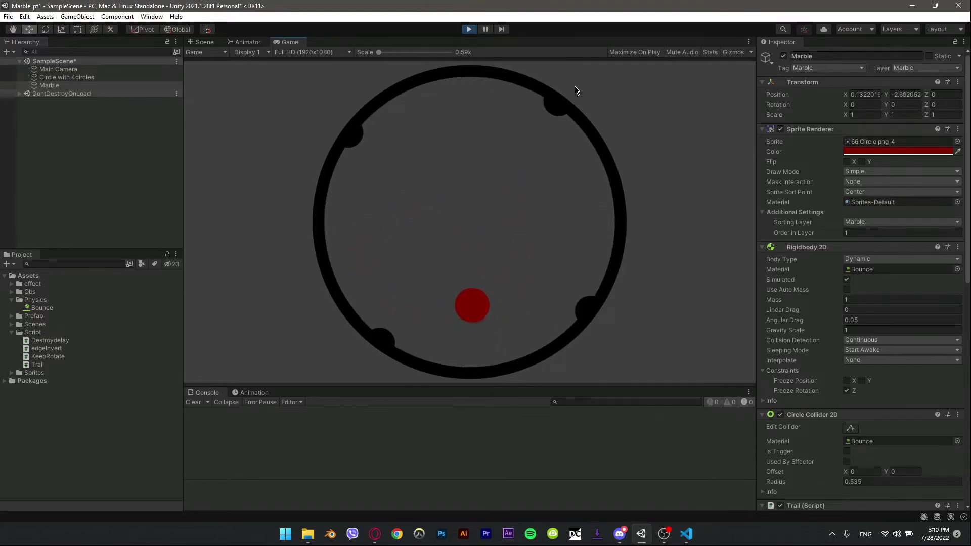
key(ctrl+p)
Step: Set the Trail Renderer Time to 0.5 and test the longer trail
click(871, 393)
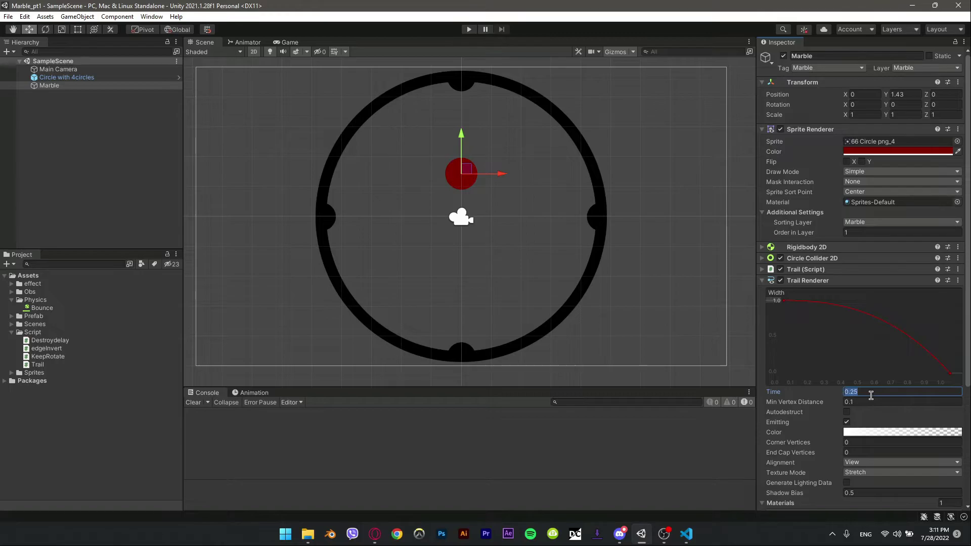
text(0.)
click(466, 30)
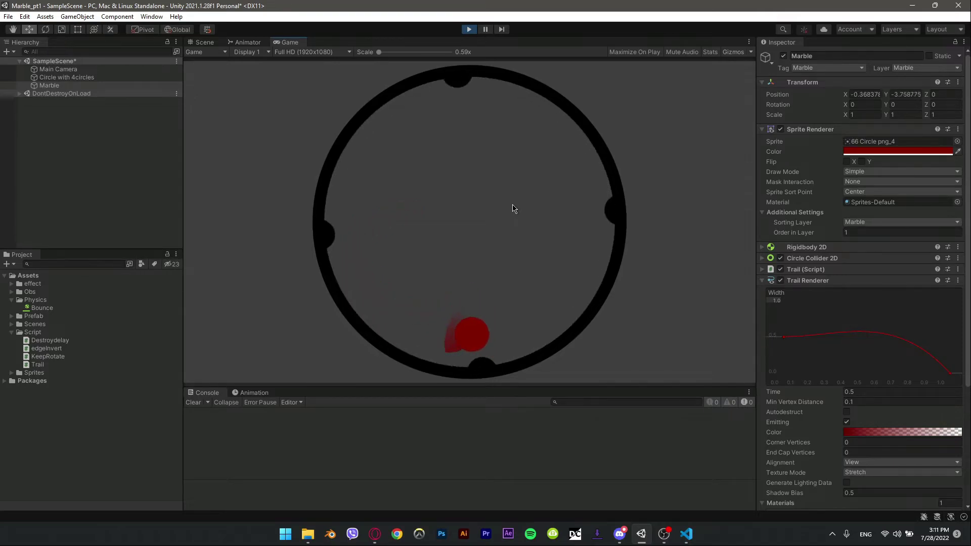
click(469, 28)
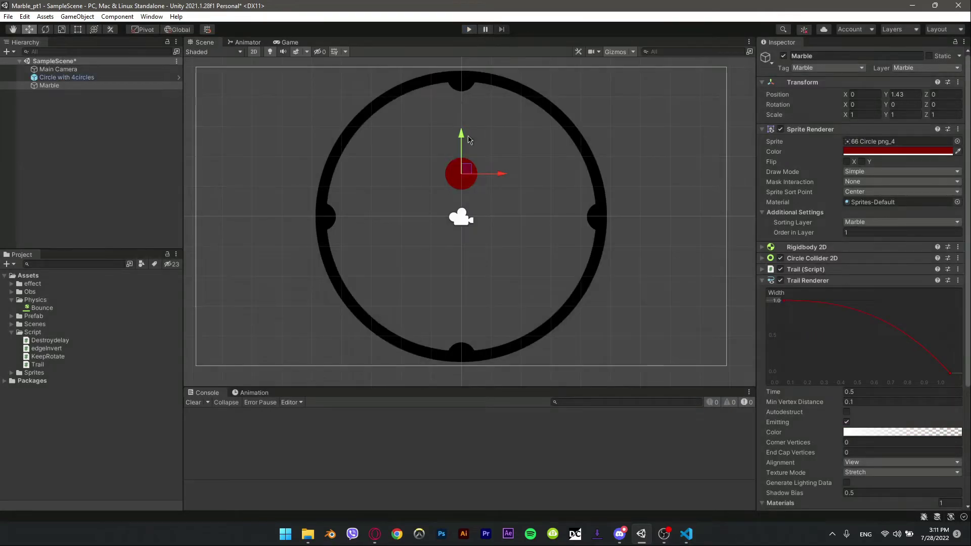
Step: Set the marble's Sprite Renderer colour back to white
click(898, 151)
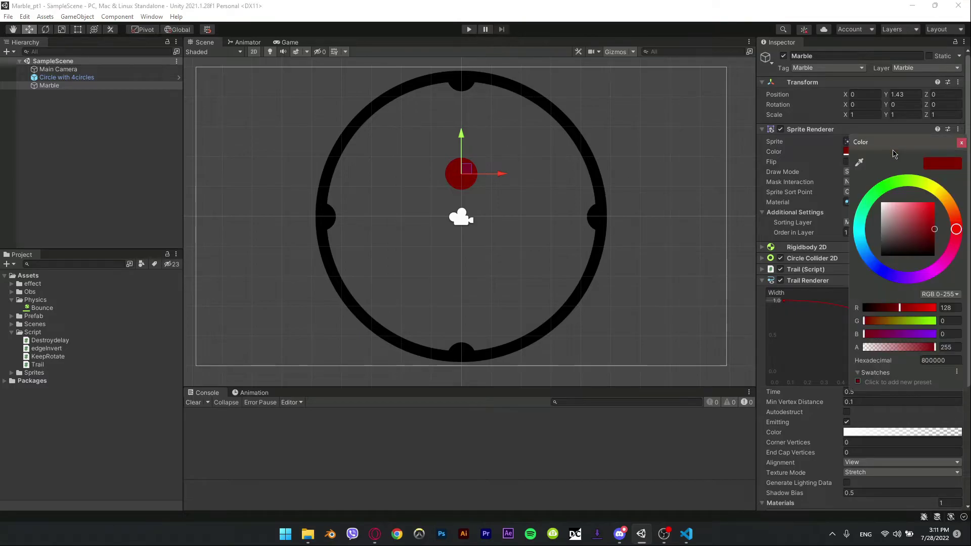
click(903, 216)
drag(902, 214, 881, 204)
click(961, 142)
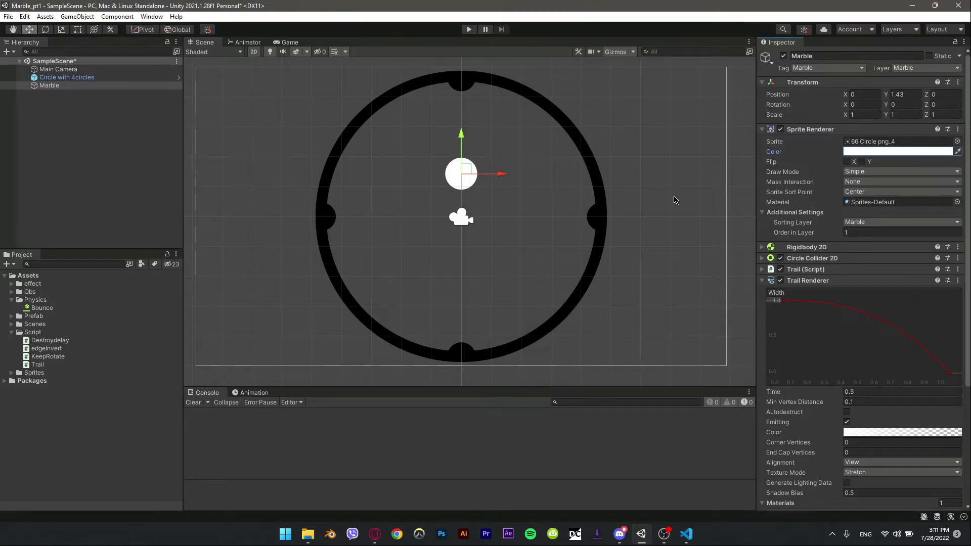
Step: Name the new C# script Bounce
key(q)
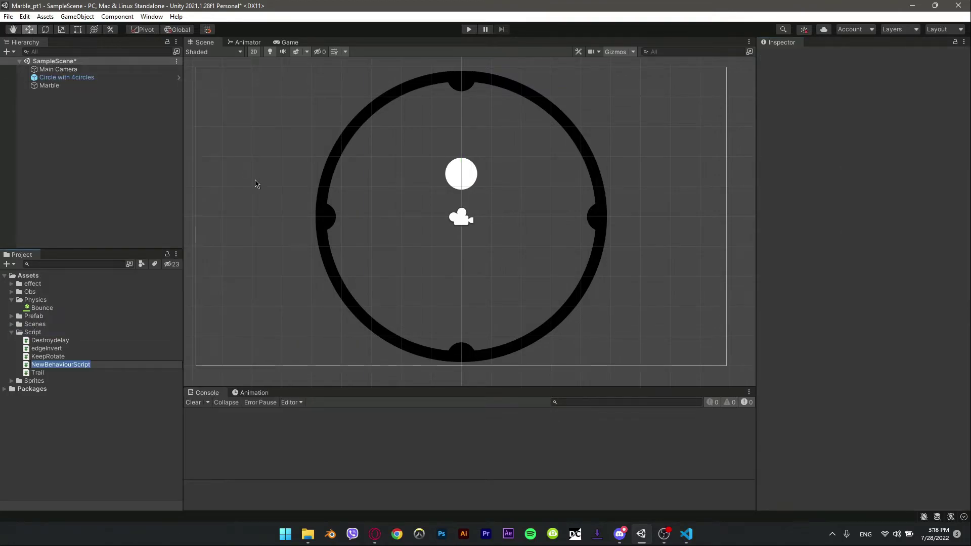
text(Bounce)
key(Return)
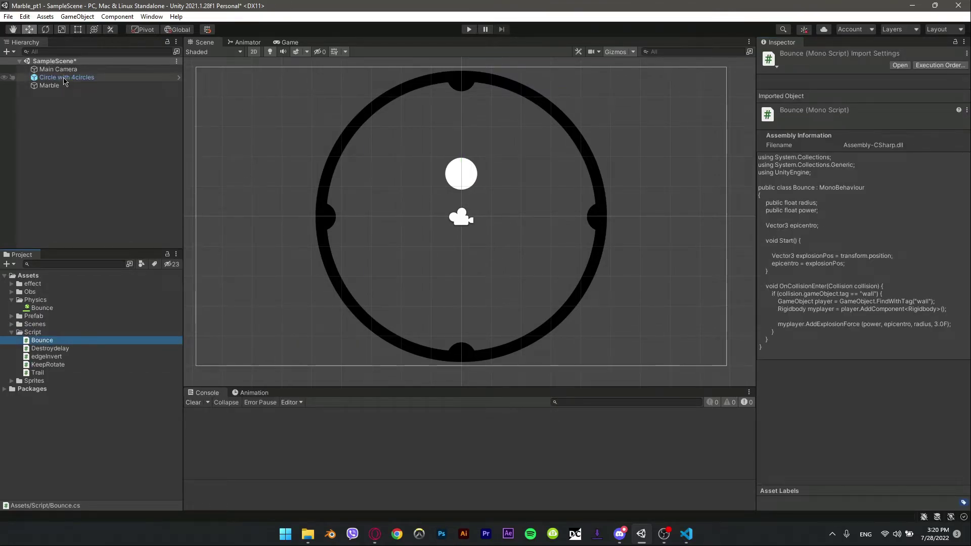
Step: Create a new lowercase tag named wall and save it
click(65, 79)
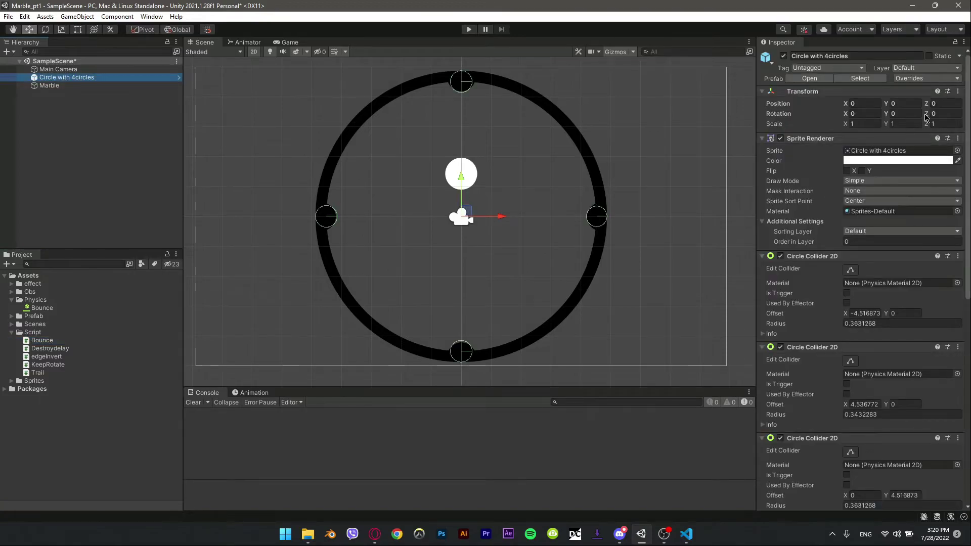
click(841, 69)
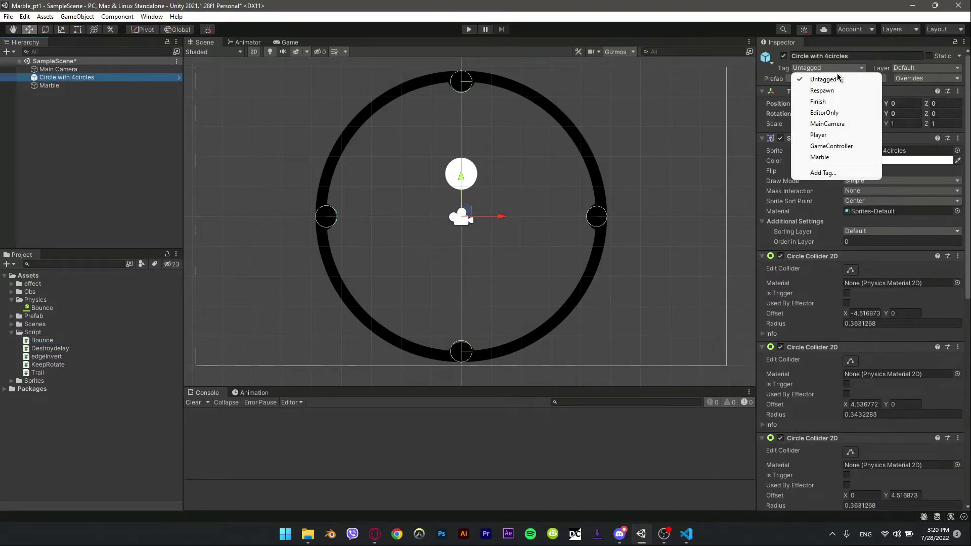
click(822, 173)
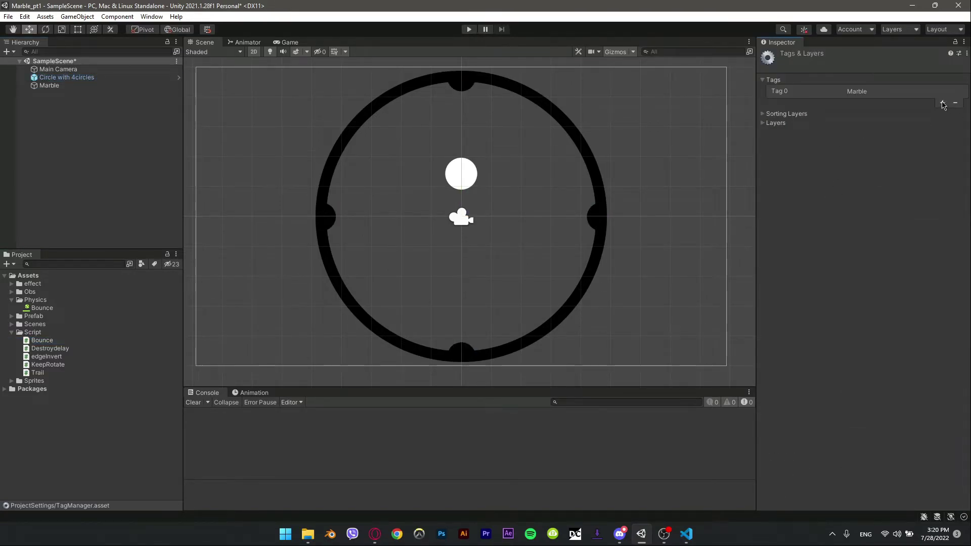
click(942, 103)
text(W)
key(BackSpace)
text(wall)
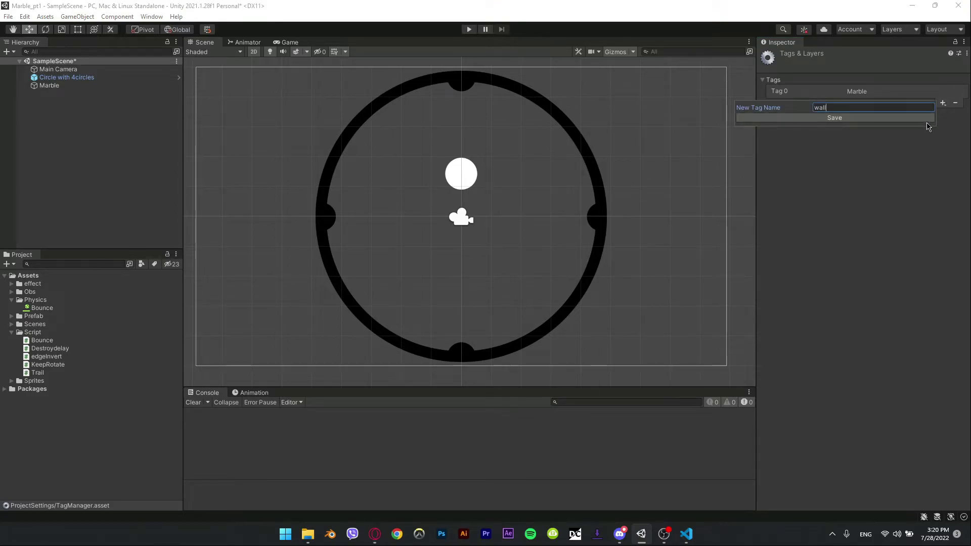
click(923, 119)
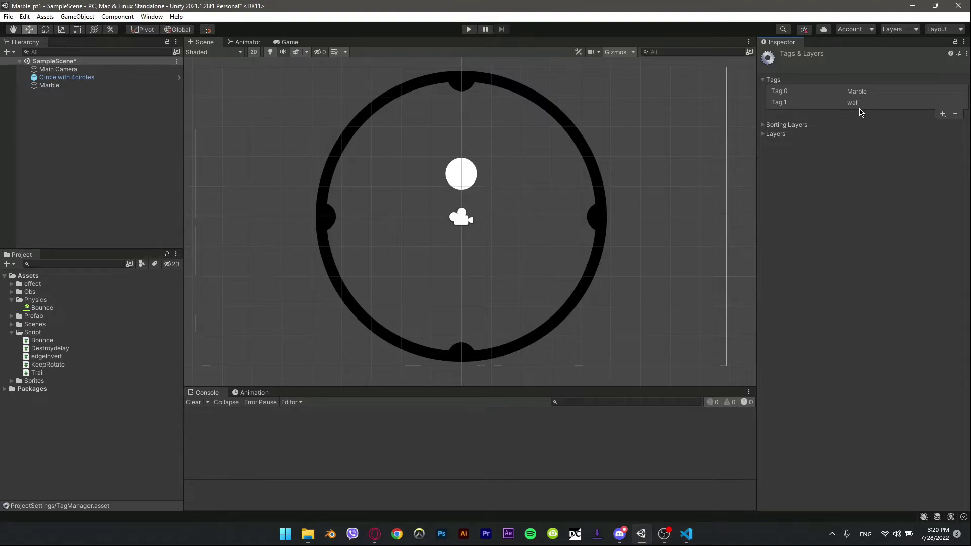
Step: Assign the wall tag to the Circle with 4circles ring object
click(58, 77)
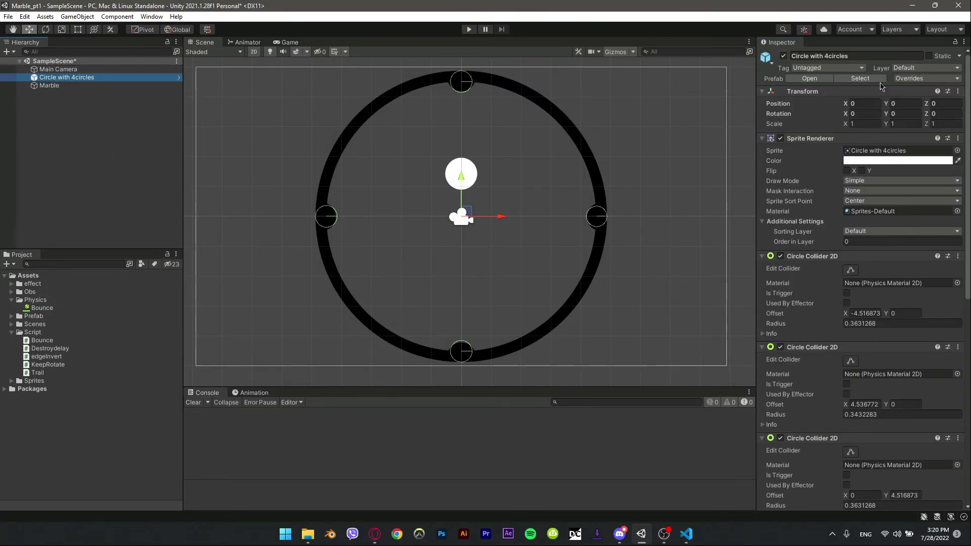
click(843, 70)
click(834, 167)
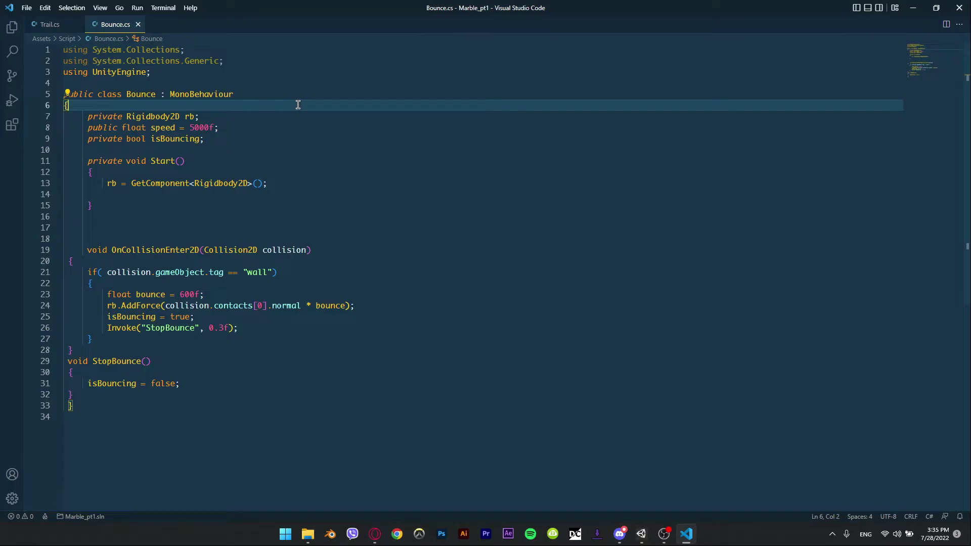
click(334, 414)
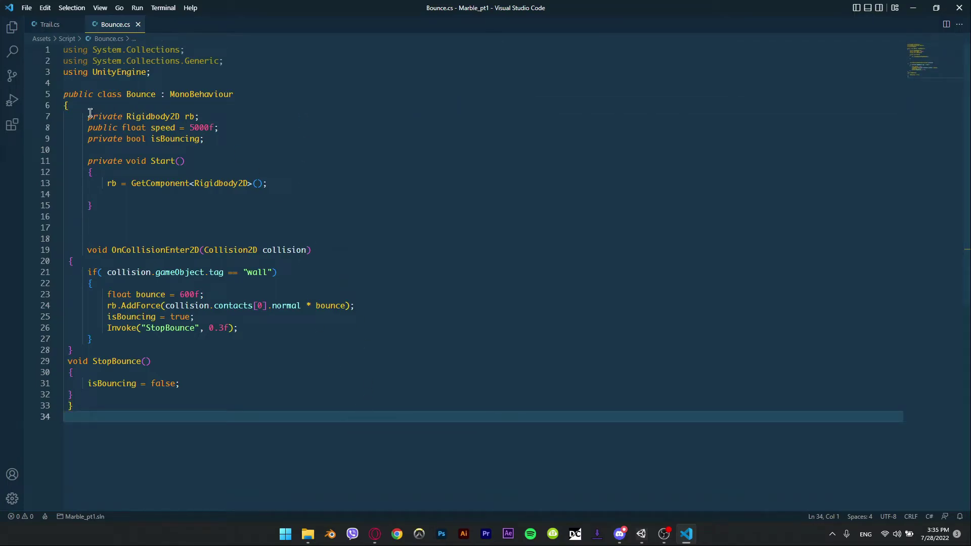
Step: Set the marble's Bounce Speed to 5000 and test it in Play mode
key(alt+Tab)
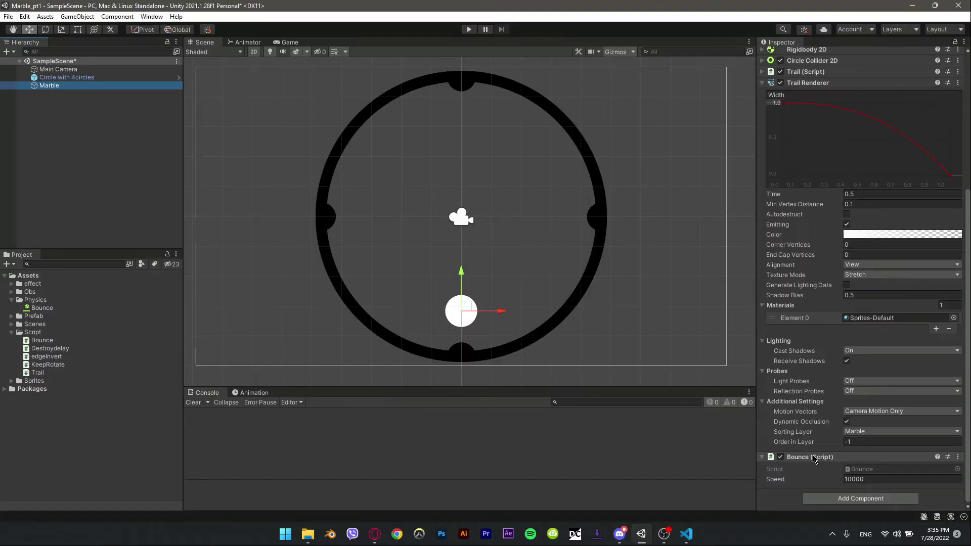
click(888, 479)
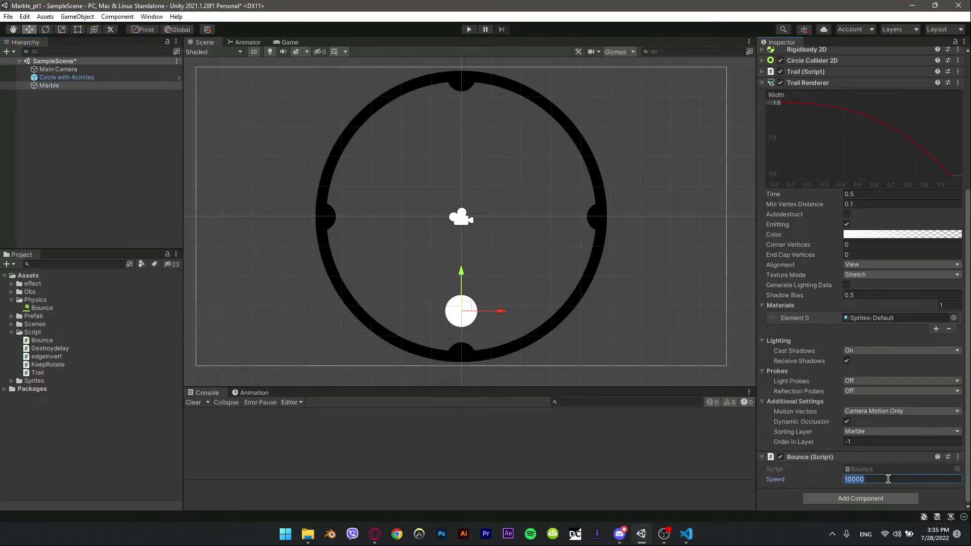
text(5000)
click(468, 29)
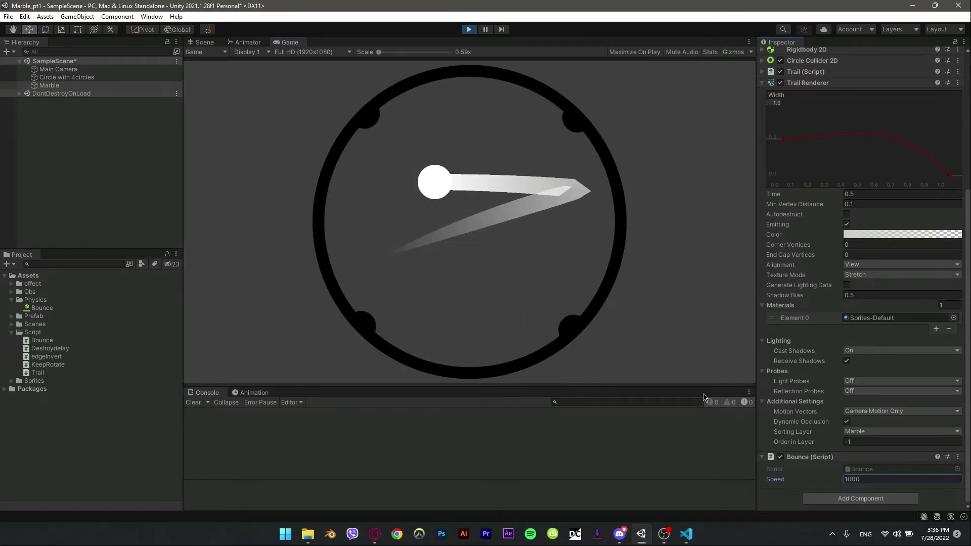
key(ctrl+p)
Step: Retest at speed 1000, then settle on a Bounce Speed of 500
key(ctrl+p)
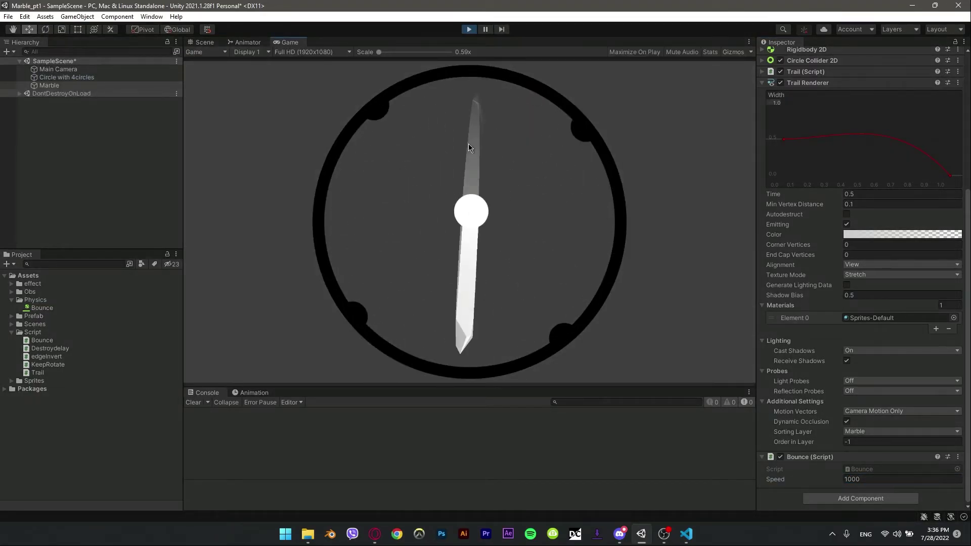
key(ctrl+p)
click(837, 479)
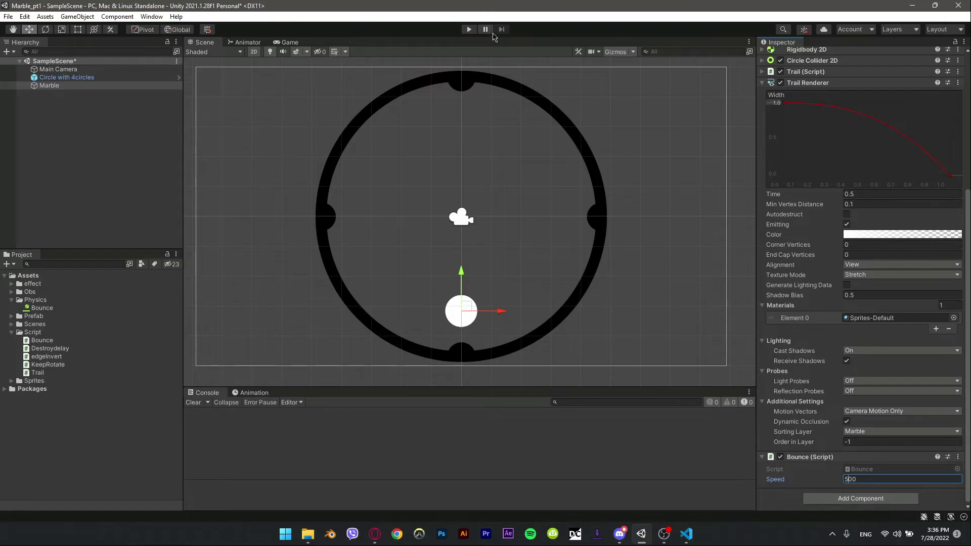
click(469, 29)
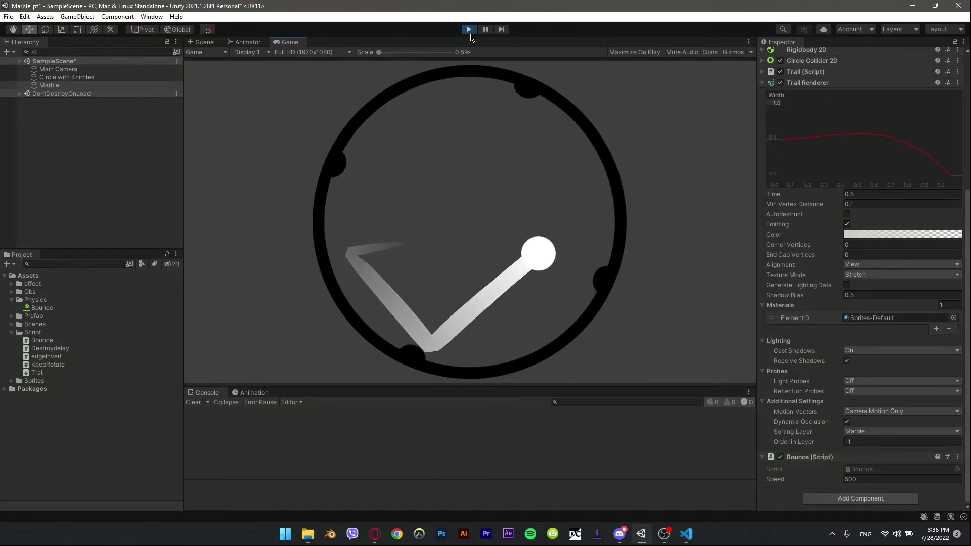
click(469, 29)
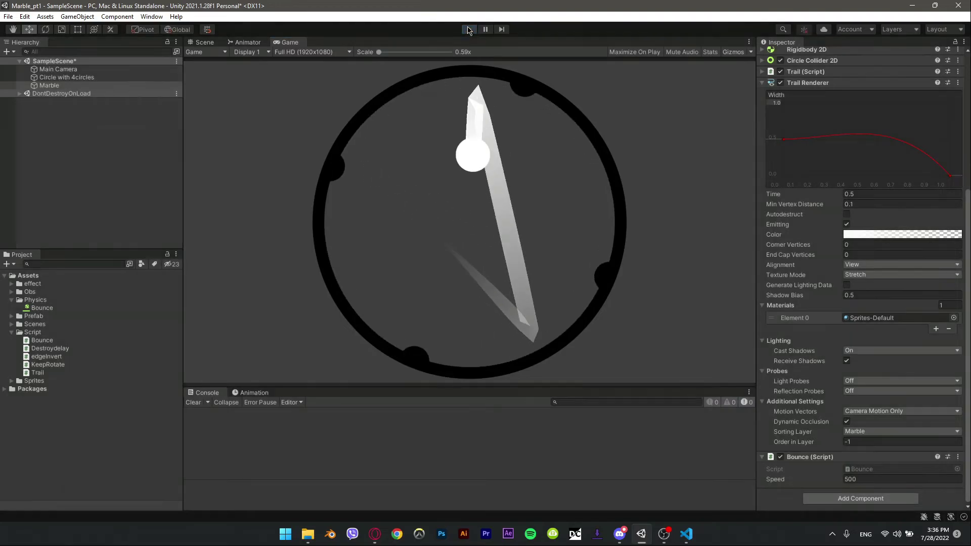
click(686, 534)
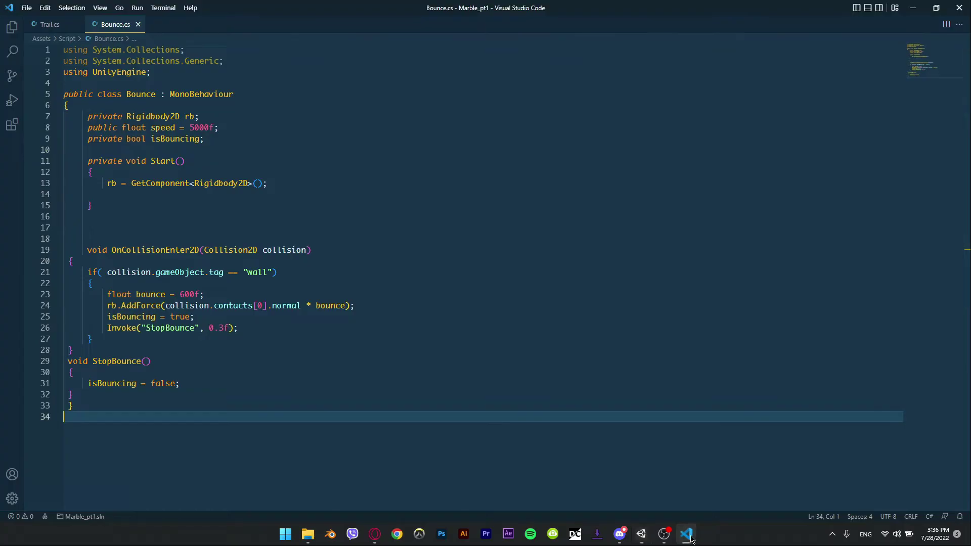
Step: Change the bounce force on line 23 of Bounce.cs from 600f to 300f and save
click(199, 295)
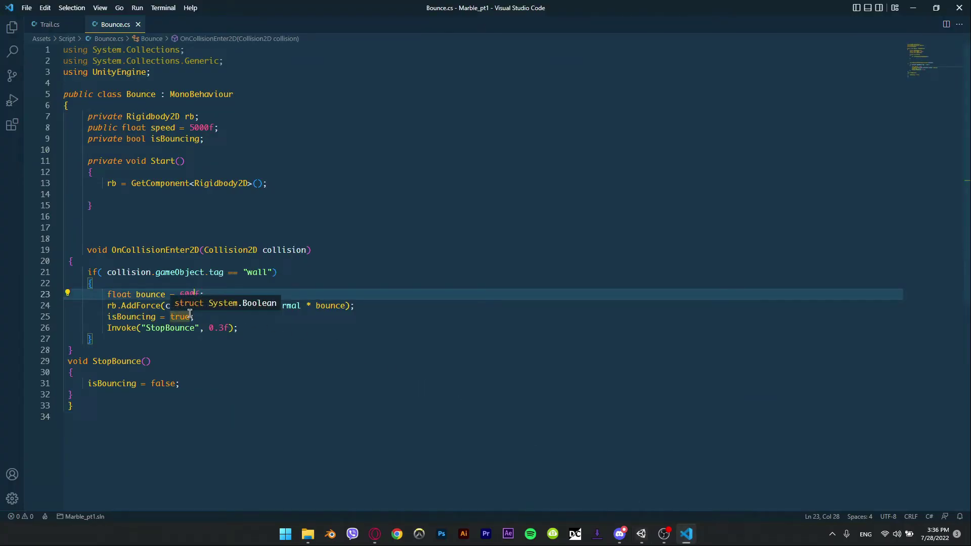
key(BackSpace)
key(BackSpace)
key(BackSpace)
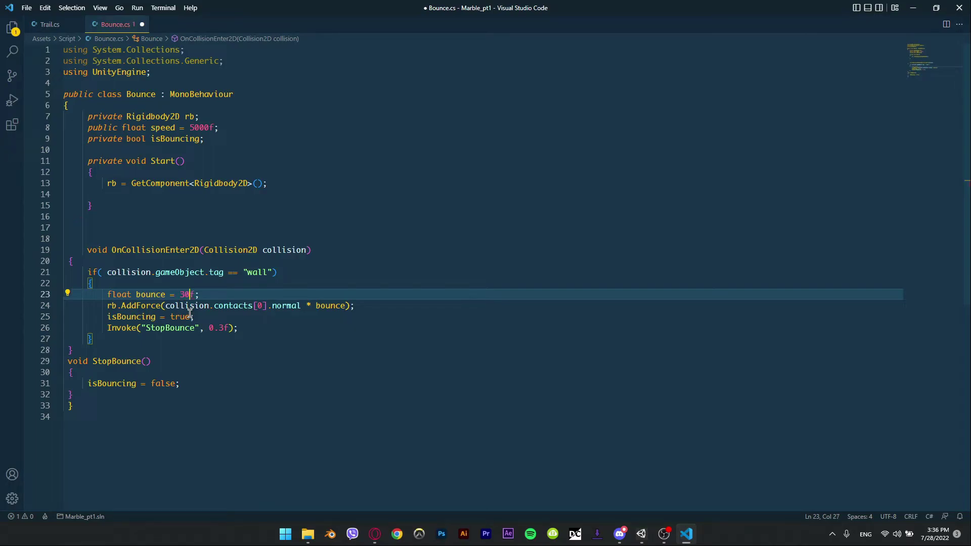
key(ctrl+s)
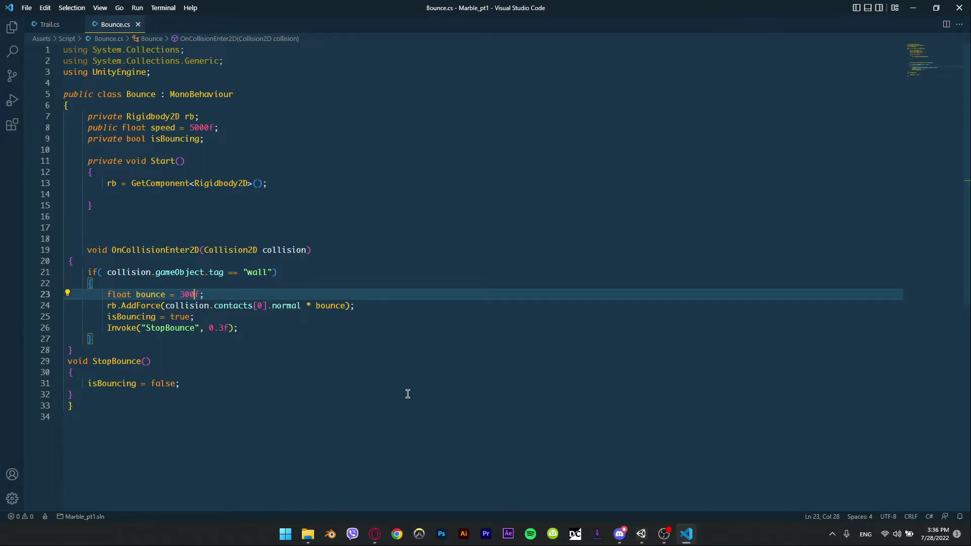
key(alt+Tab)
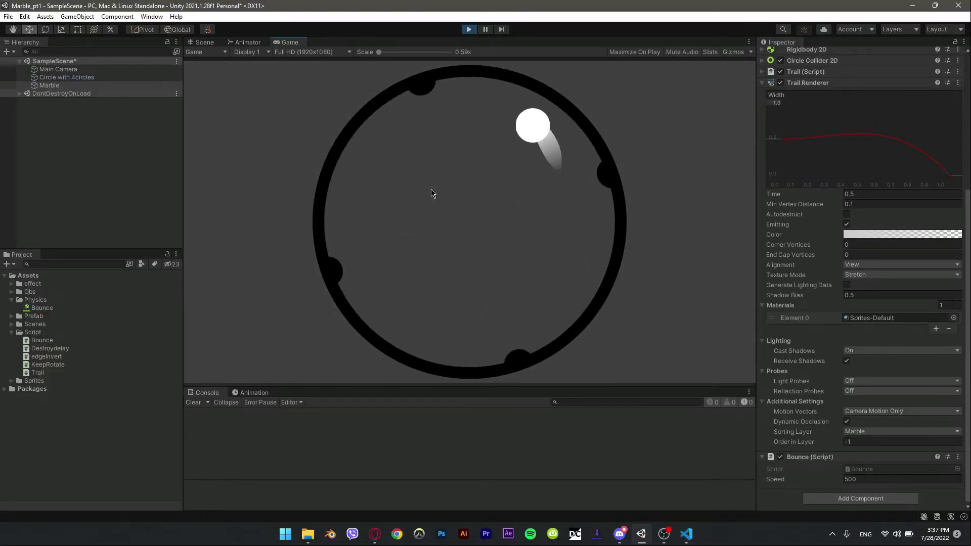
Step: Save the scene, then duplicate the Marble, move the copy near the ring's top and colour it red
key(ctrl+p)
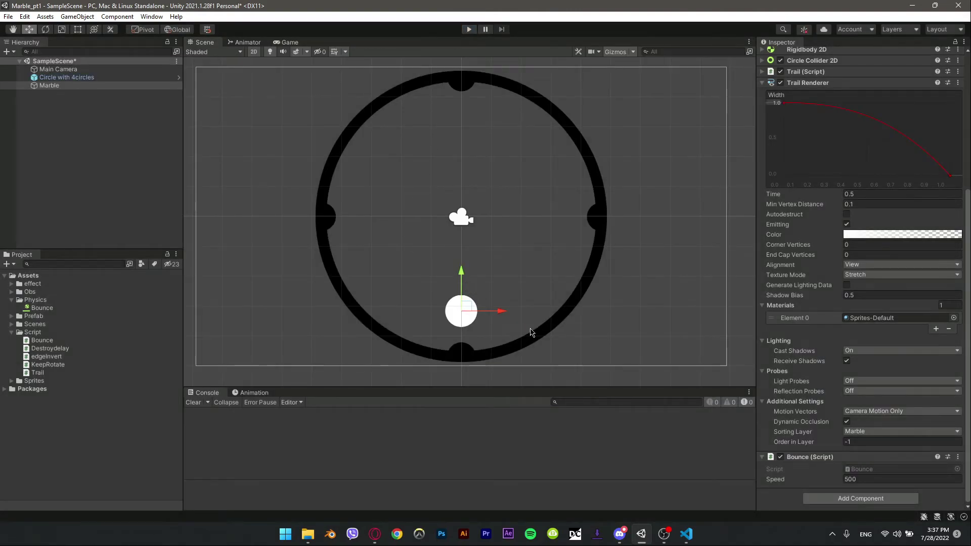
key(ctrl+s)
click(49, 86)
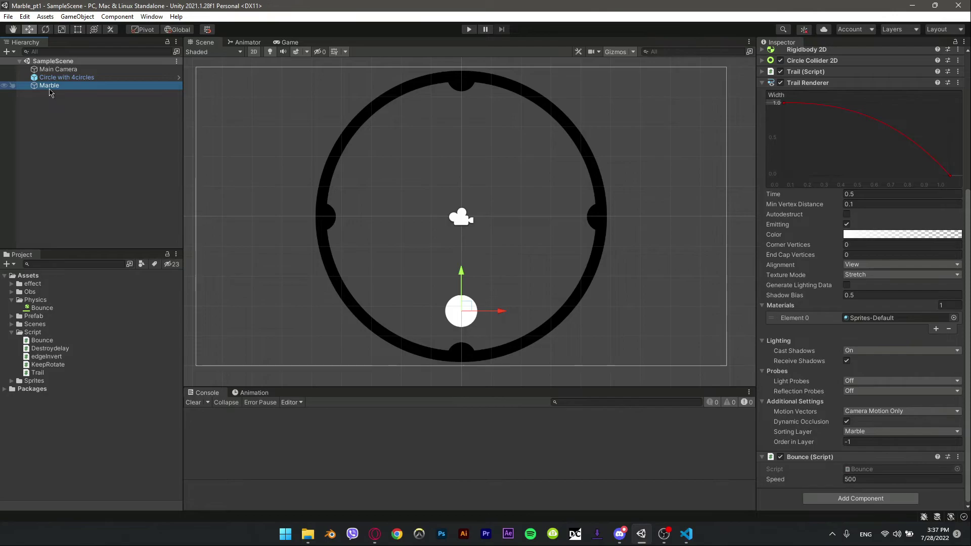
key(ctrl+d)
drag(460, 278, 461, 112)
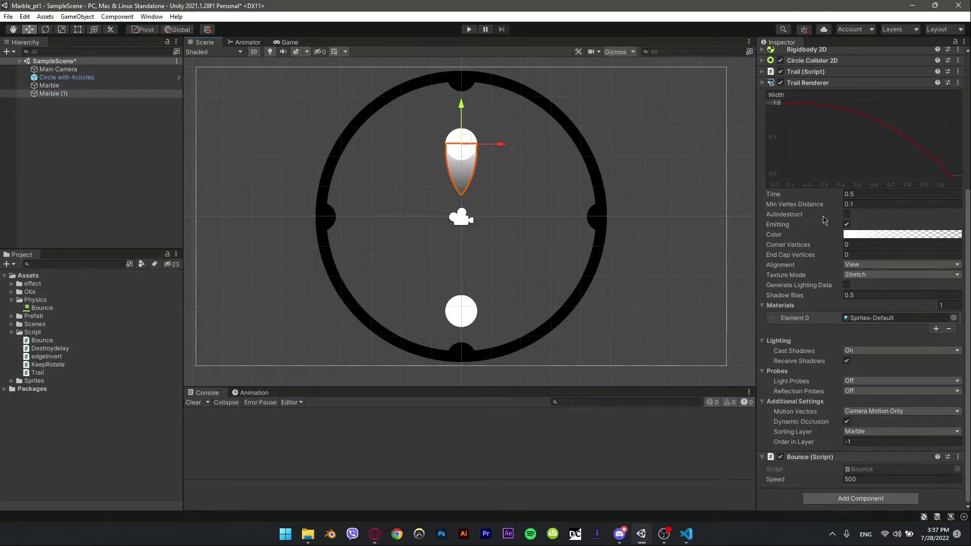
scroll(791, 161, up, 4)
click(858, 152)
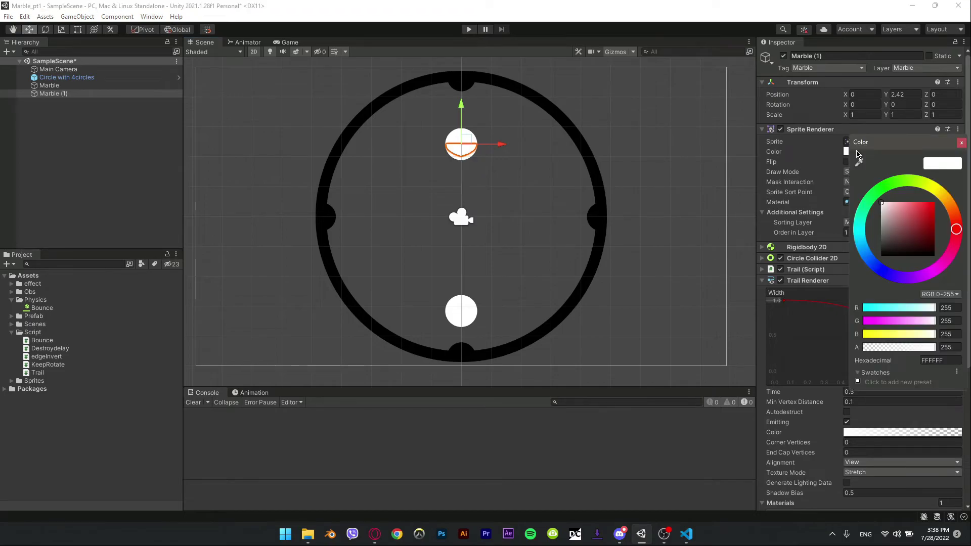
drag(885, 207, 921, 209)
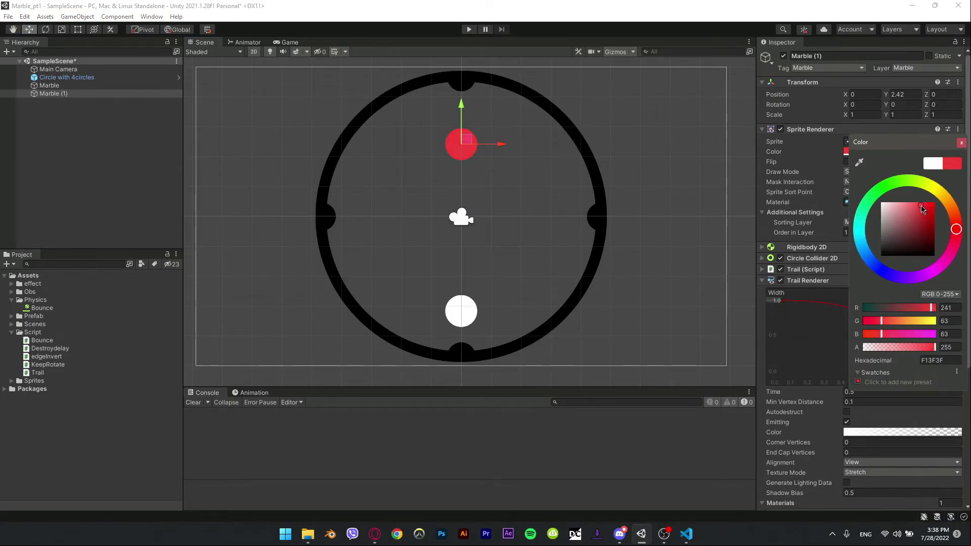
click(962, 143)
Step: Duplicate the red marble, move the copy to the ring's right side and make it green
click(53, 93)
key(ctrl+d)
drag(466, 141, 382, 234)
click(858, 152)
click(879, 190)
click(961, 141)
Step: Duplicate the green marble and make the new copy blue
click(53, 101)
key(ctrl+d)
click(858, 151)
click(881, 268)
click(961, 141)
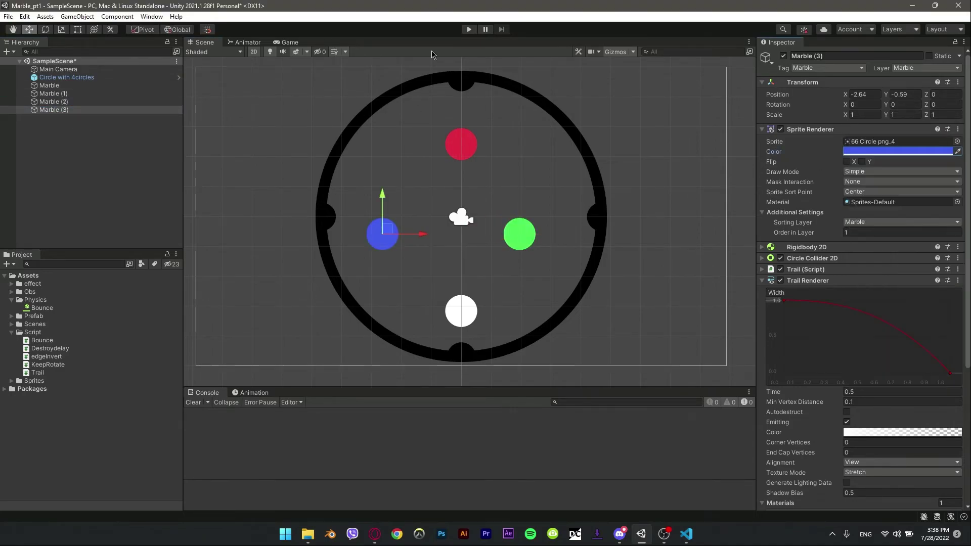
Step: Test all four marbles bouncing with trails, then select the three coloured marbles
key(ctrl+p)
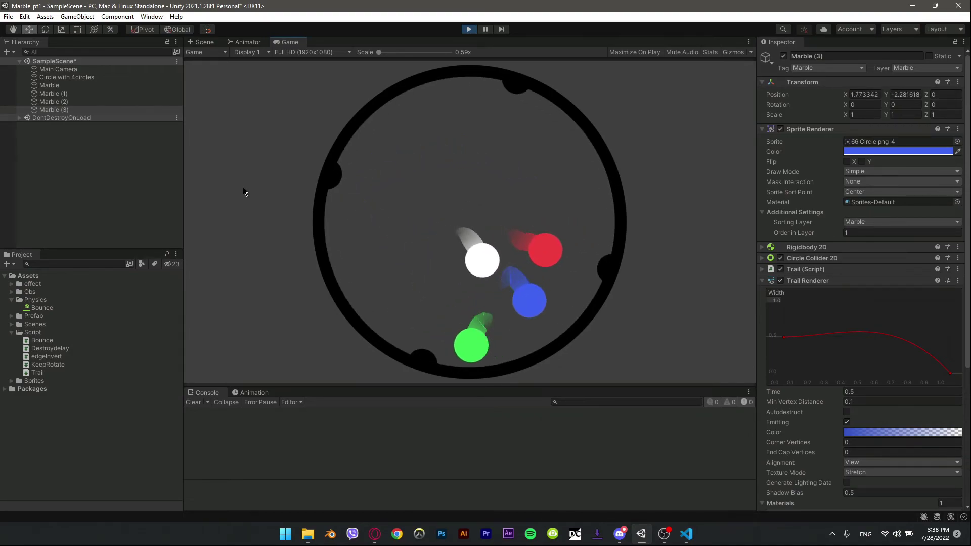
key(ctrl+p)
shift+click(62, 94)
right_click(62, 94)
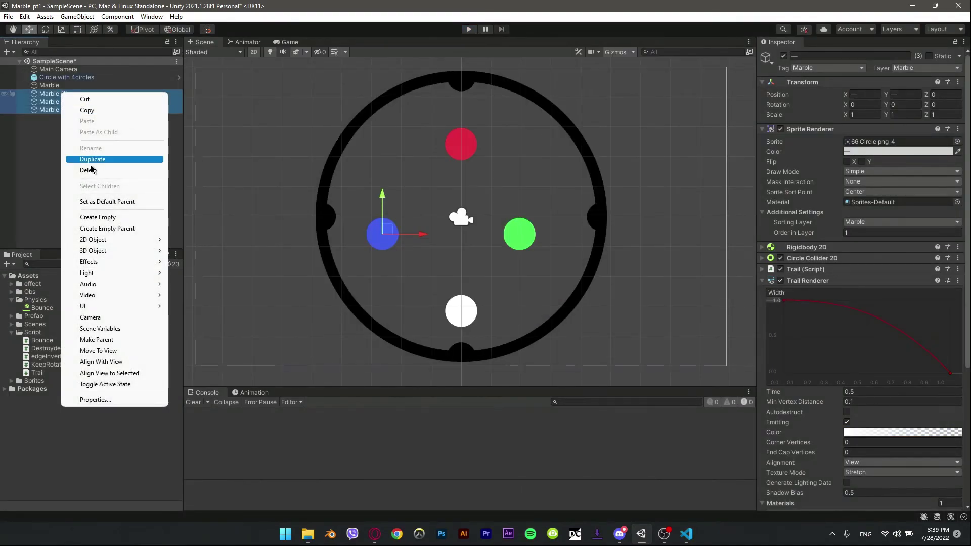